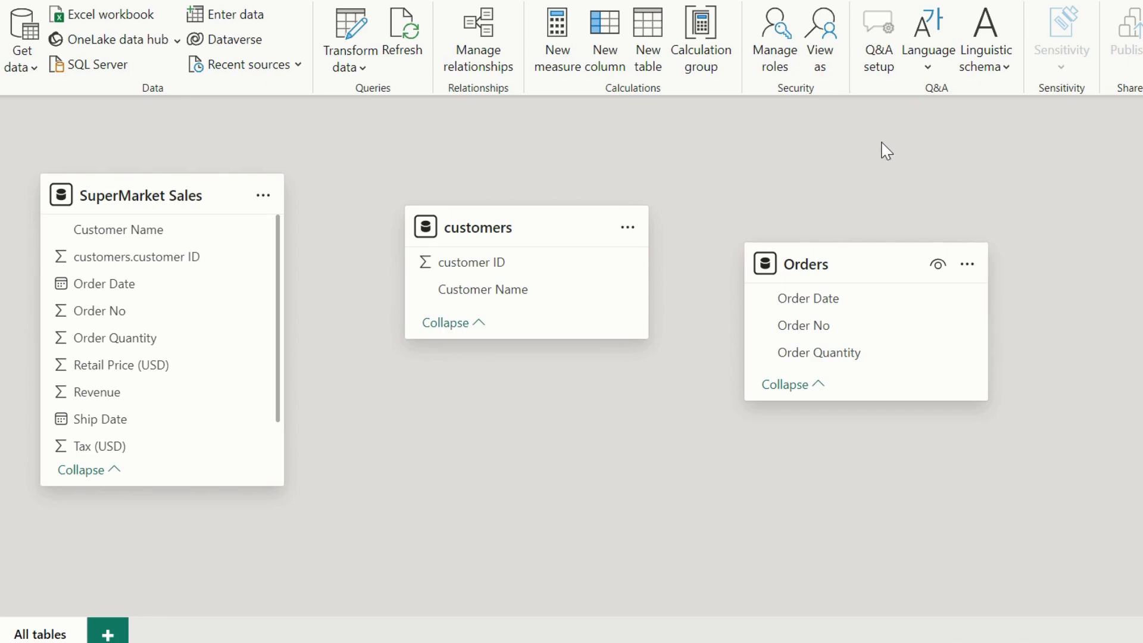
# Start a new relationship from the SuperMarket Sales table to the customers table.
pyautogui.click(473, 42)
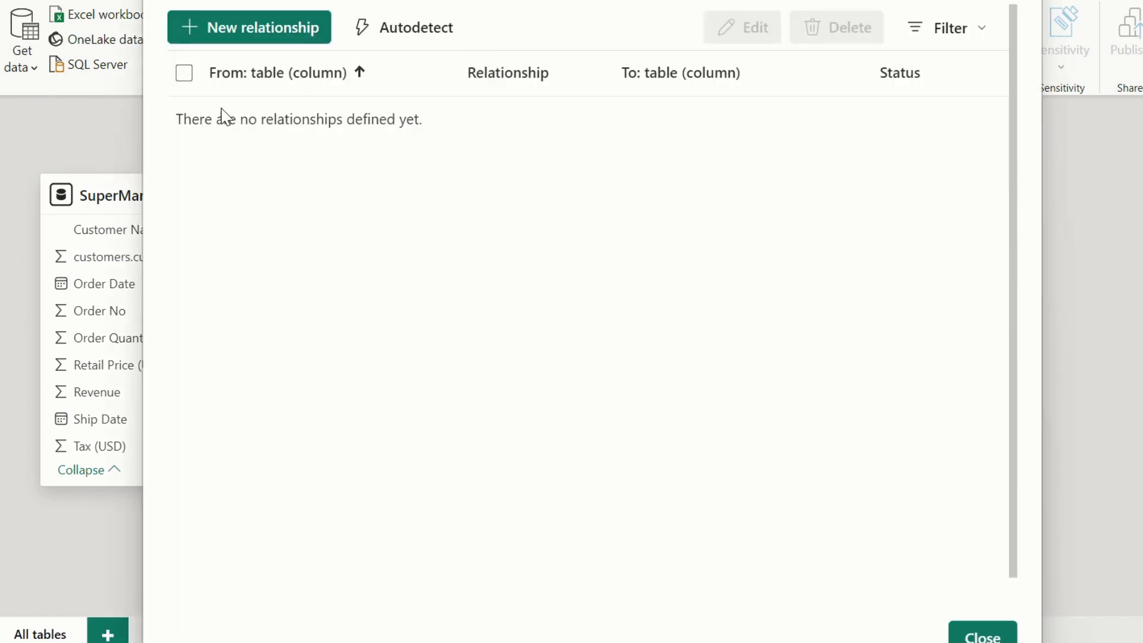
pyautogui.click(273, 41)
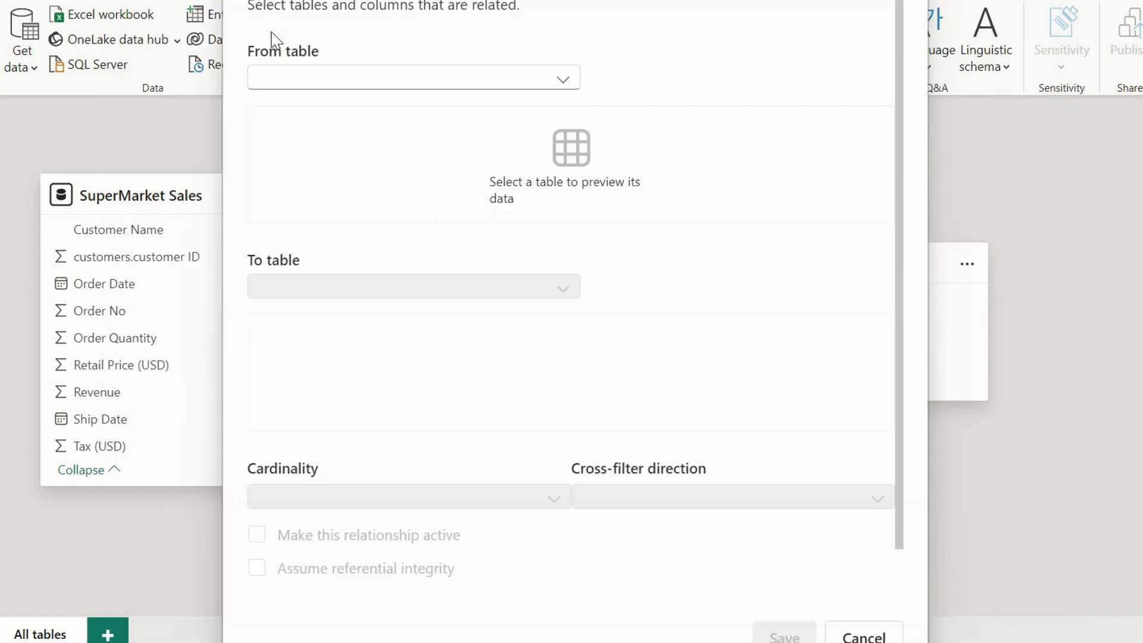
pyautogui.click(377, 89)
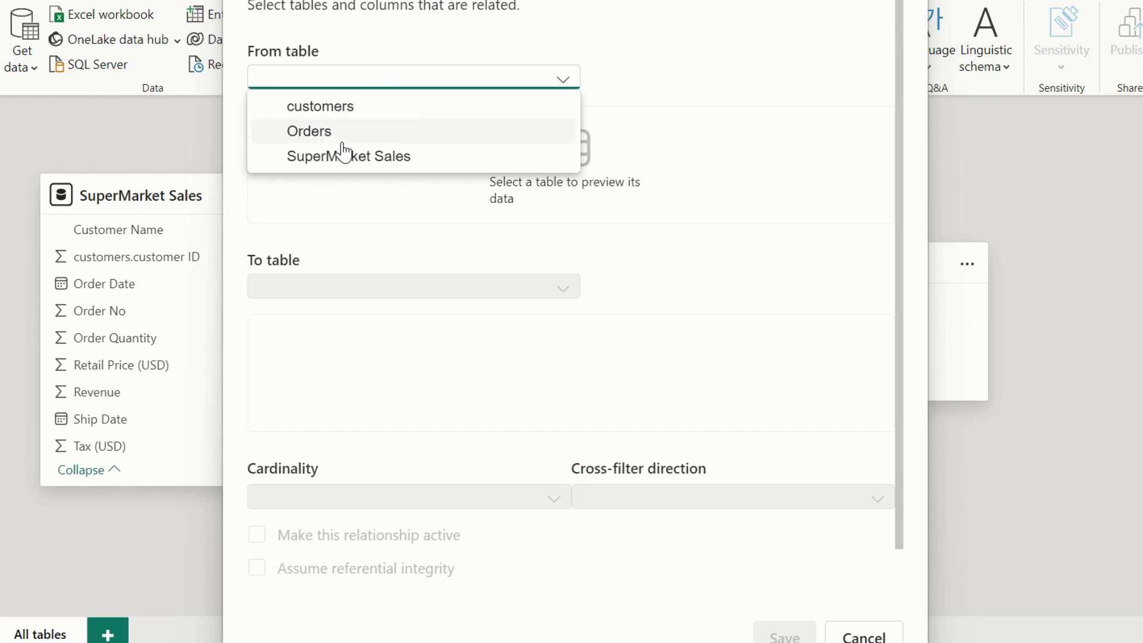
pyautogui.click(350, 159)
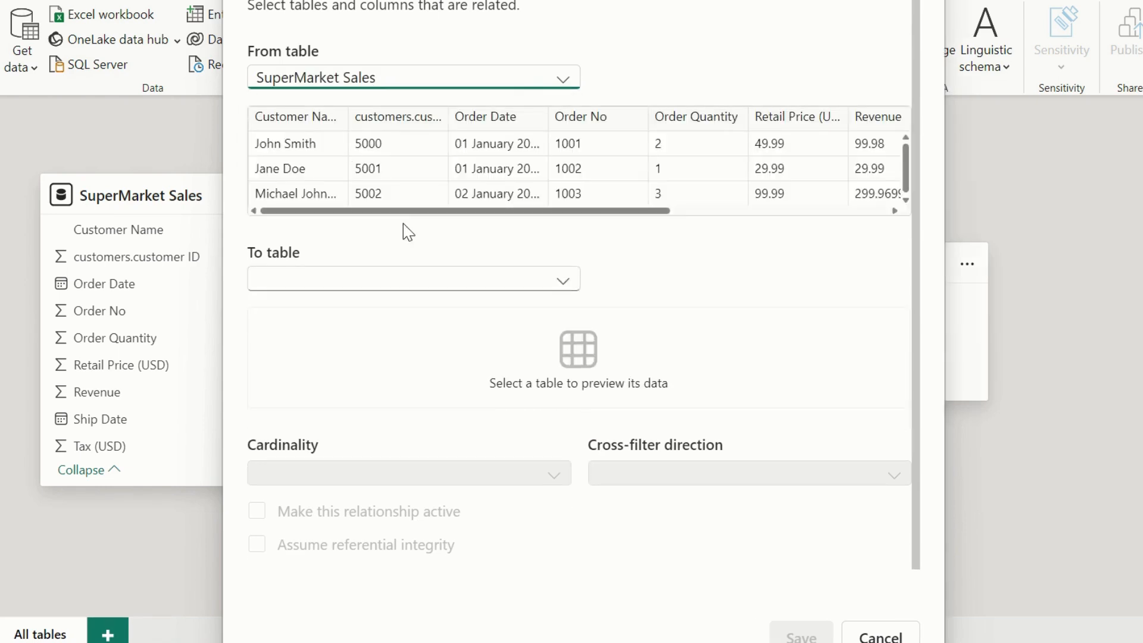
pyautogui.click(422, 286)
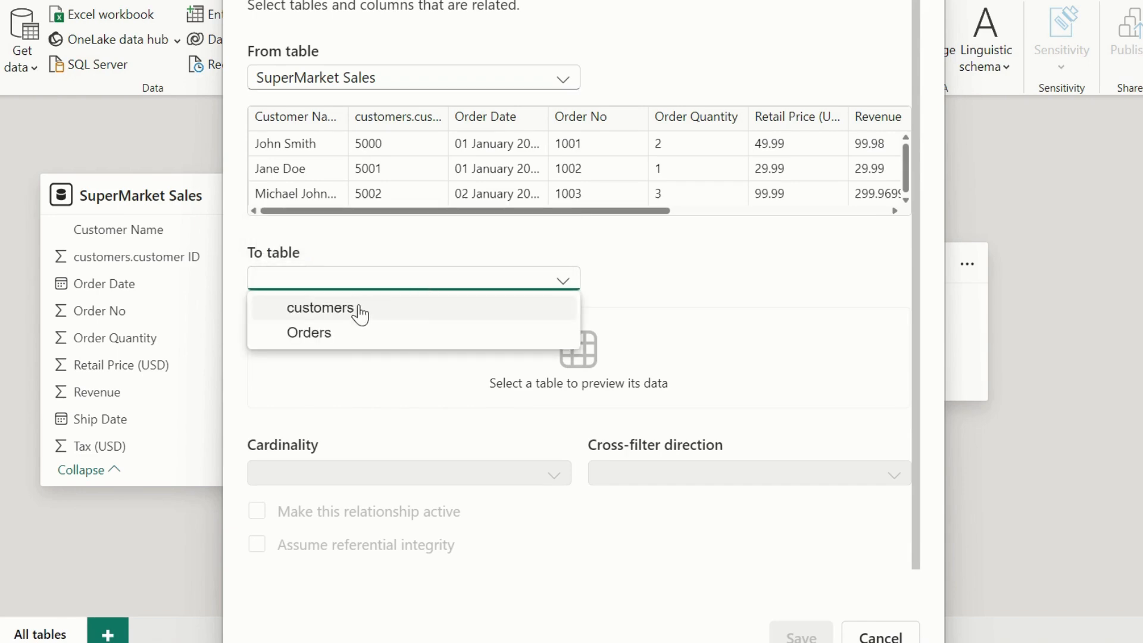
pyautogui.click(359, 308)
pyautogui.click(360, 312)
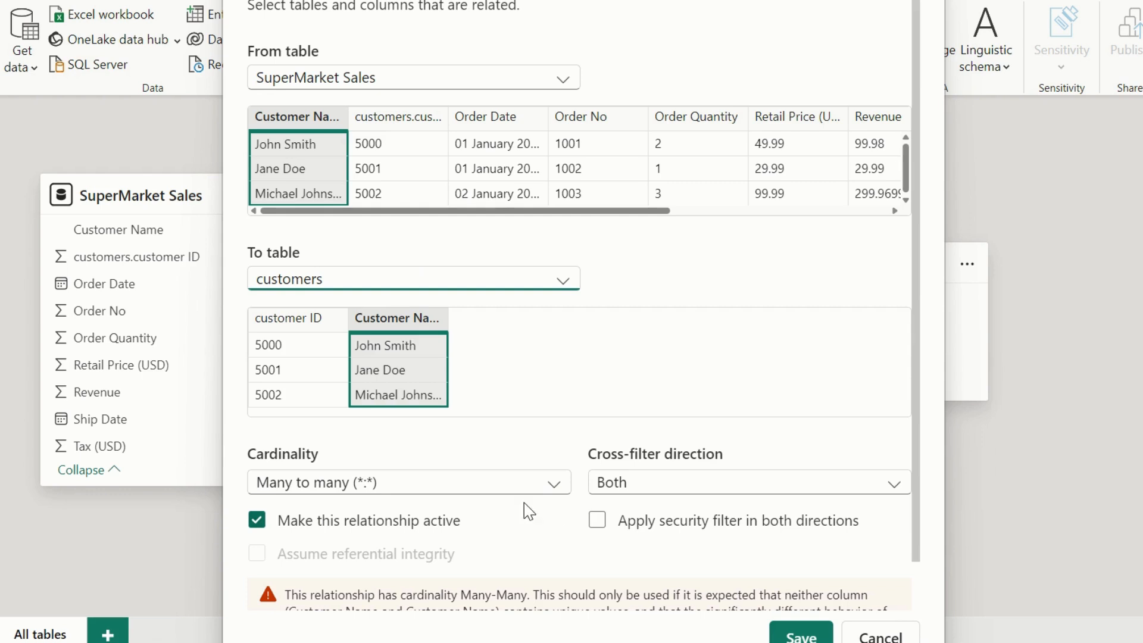
# Match the relationship on customers.customer ID in SuperMarket Sales and customer ID in customers.
pyautogui.scroll(-1, 404, 475)
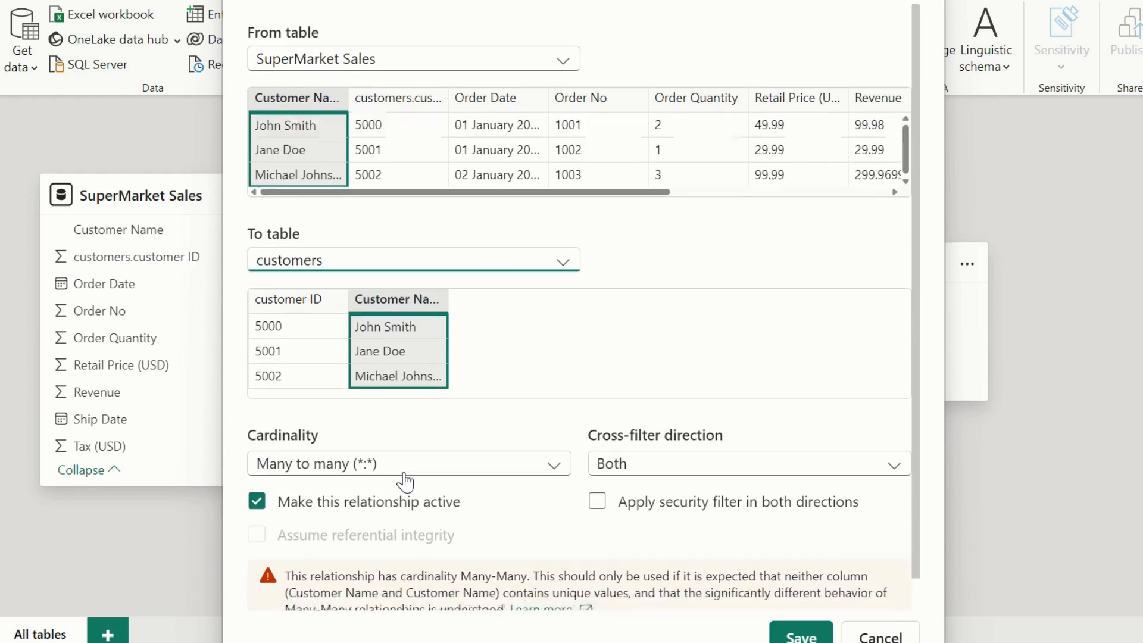
pyautogui.scroll(1, 404, 475)
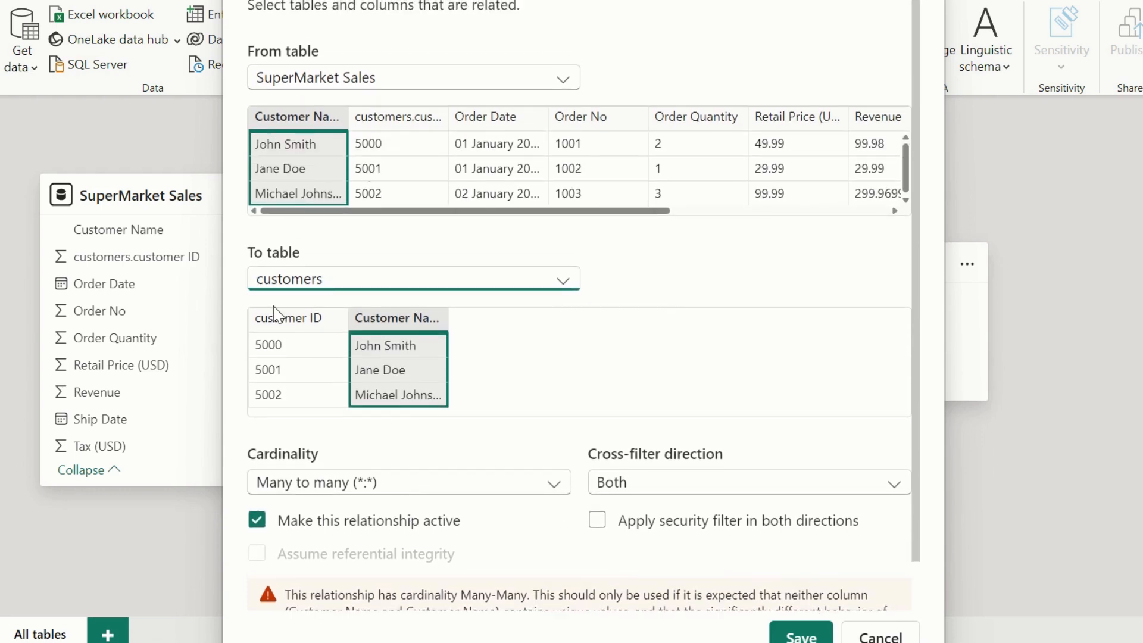
pyautogui.click(282, 320)
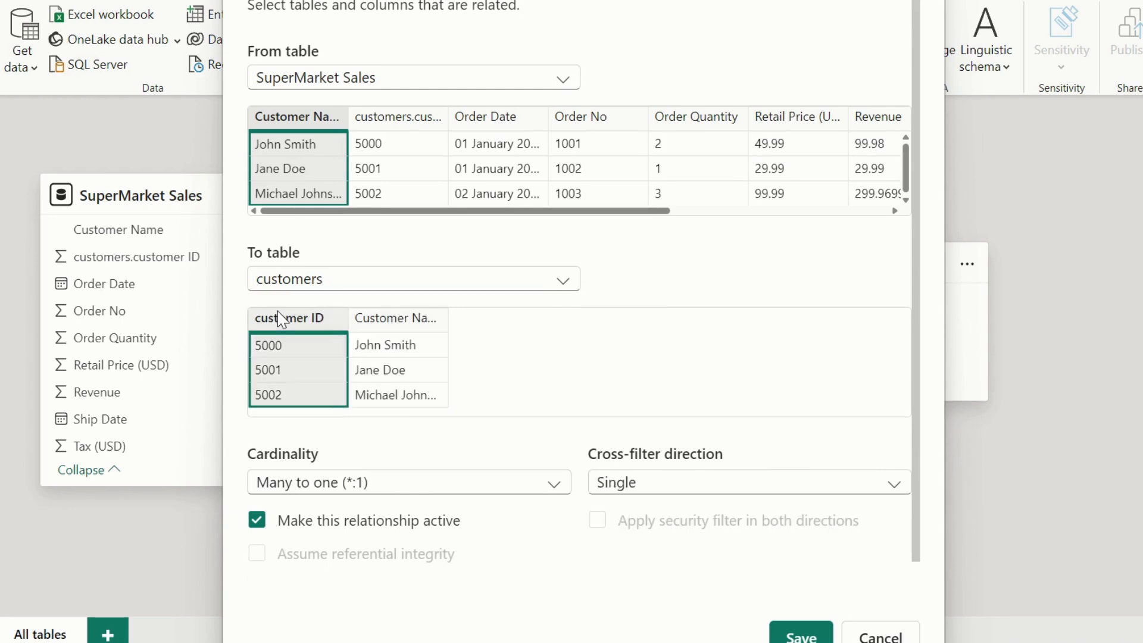
pyautogui.click(410, 119)
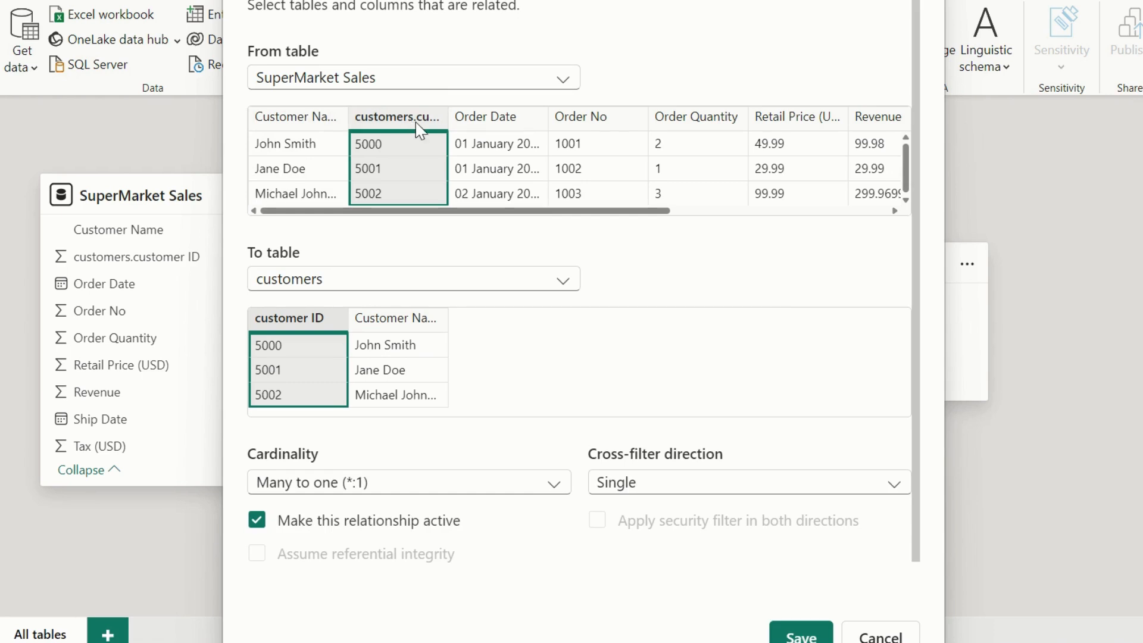
# Review the cardinality and cross-filter choices, keep Many to one (*:1), Single and active, and save the relationship.
pyautogui.click(483, 490)
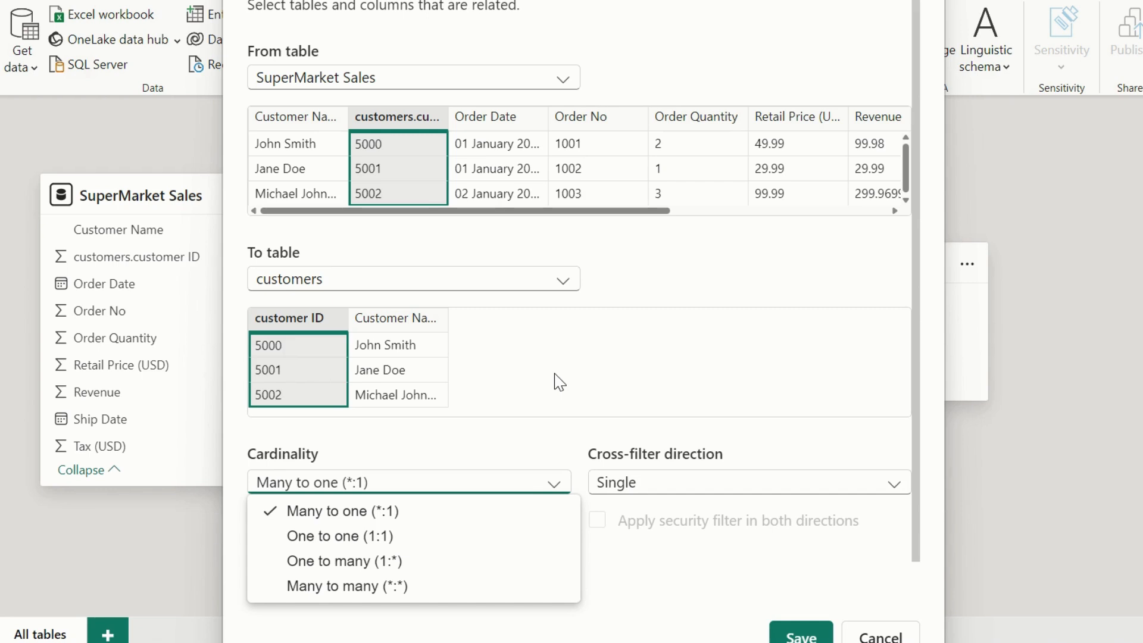
pyautogui.click(719, 489)
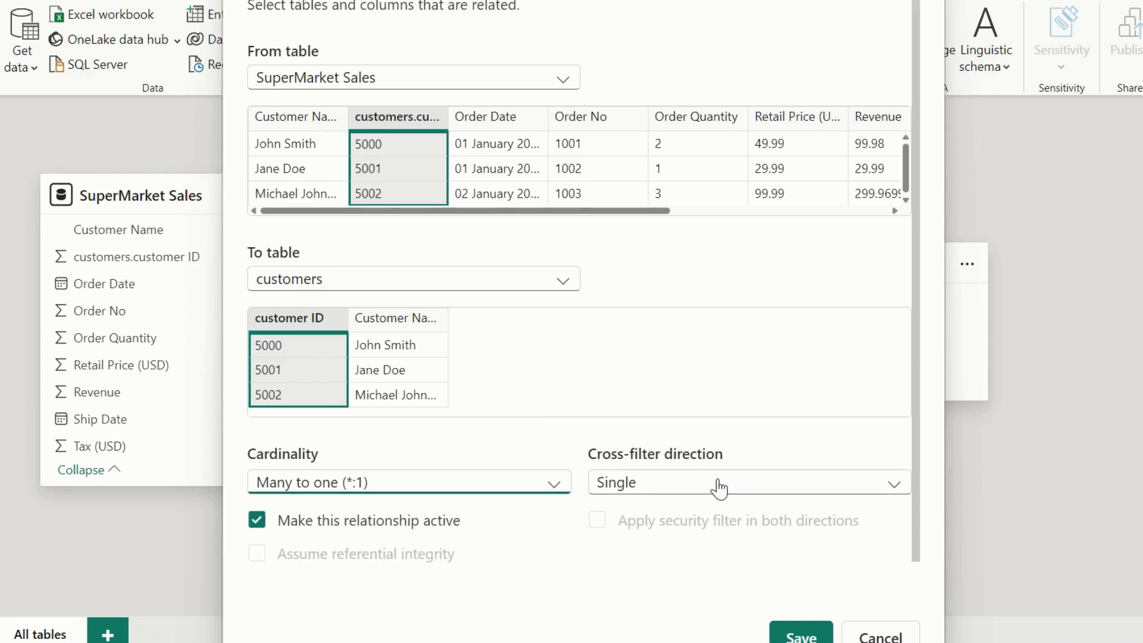
pyautogui.click(720, 487)
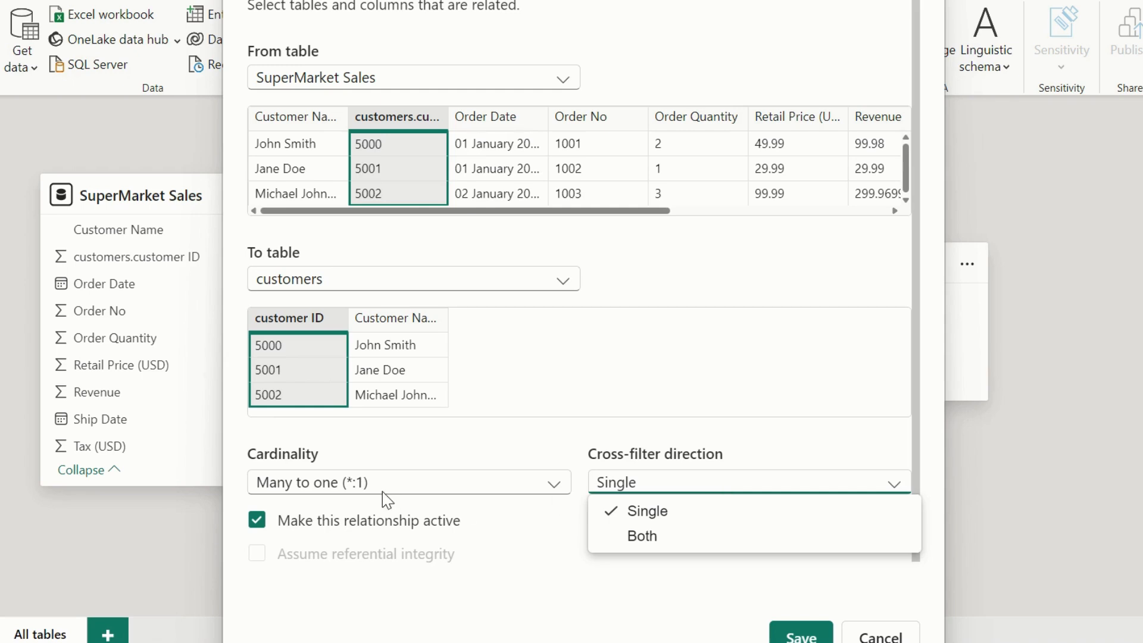
pyautogui.click(515, 572)
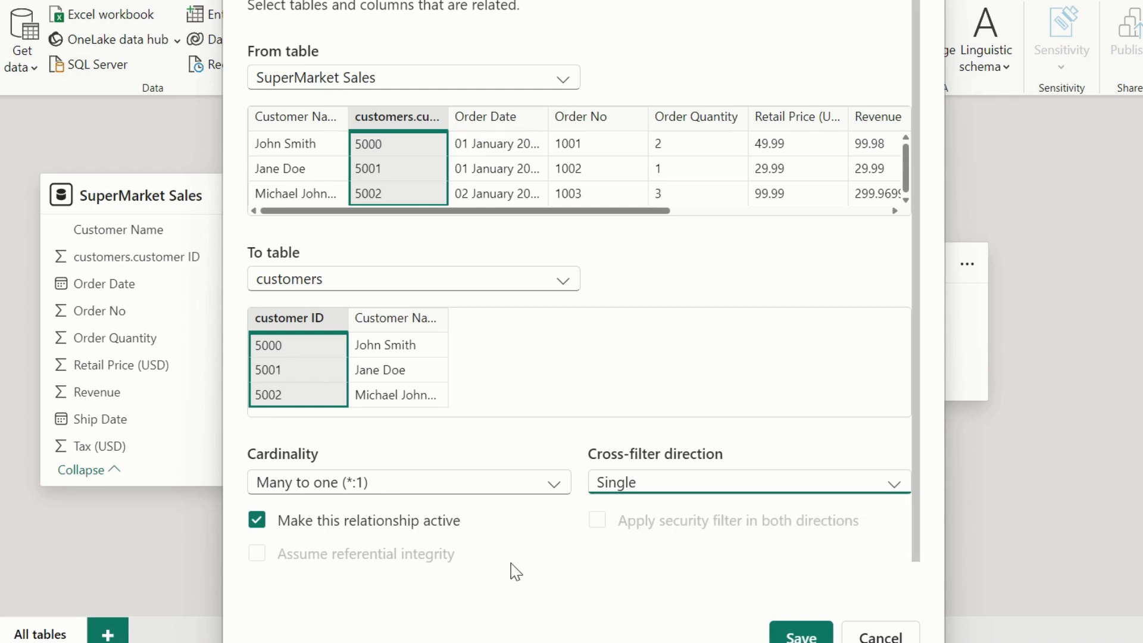
pyautogui.click(256, 522)
pyautogui.click(257, 524)
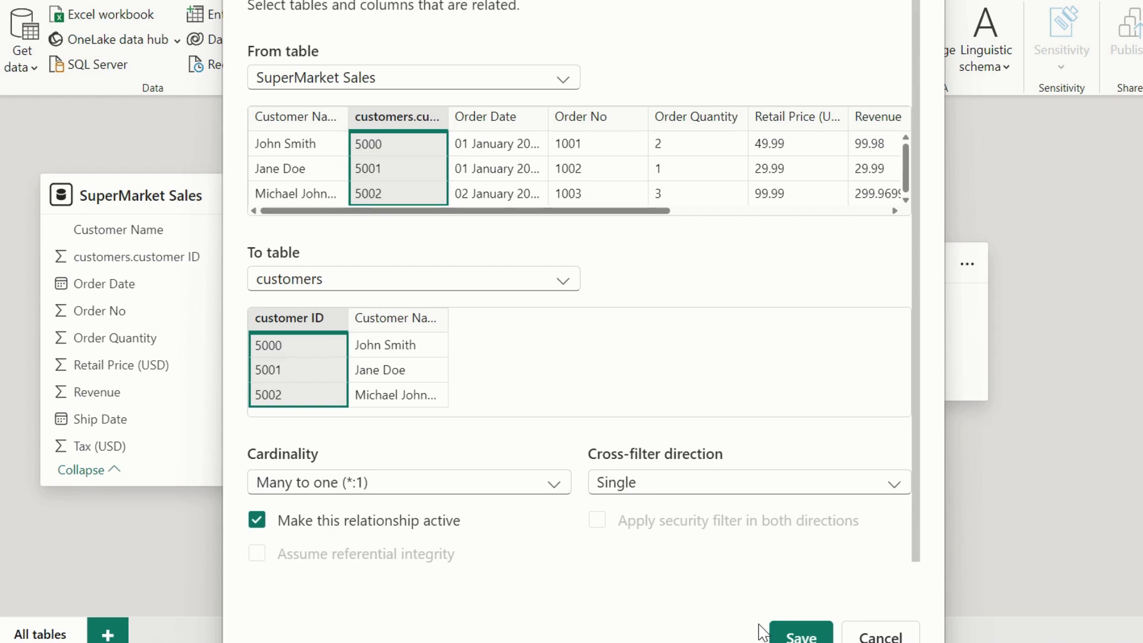
pyautogui.click(802, 634)
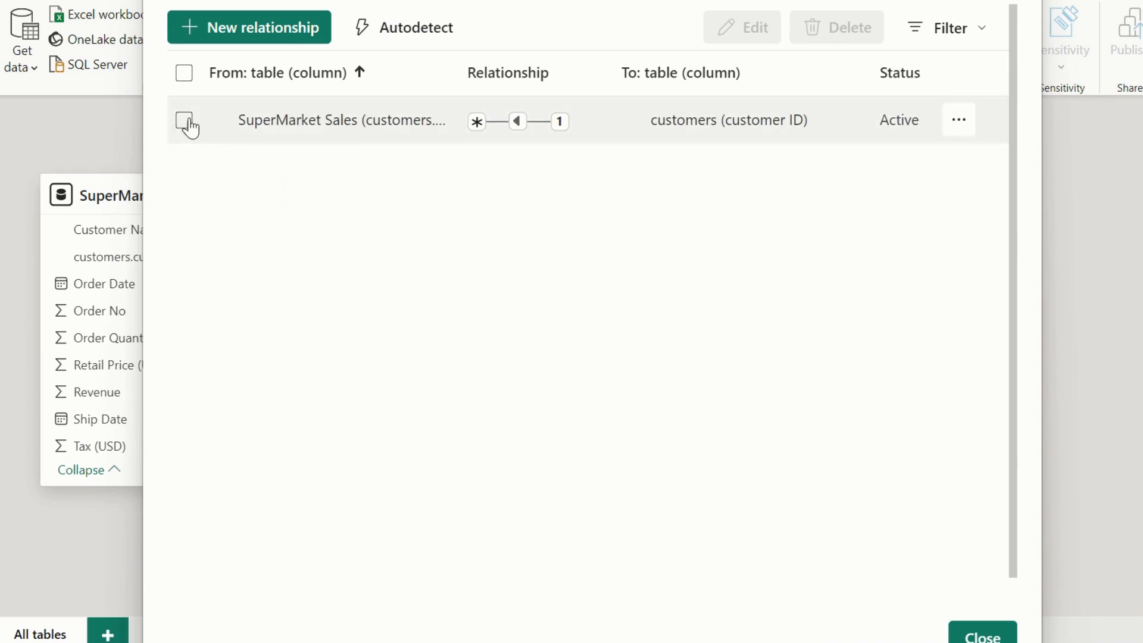
# Try a second relationship from SuperMarket Sales to Orders, matched on Order No in both tables.
pyautogui.click(239, 45)
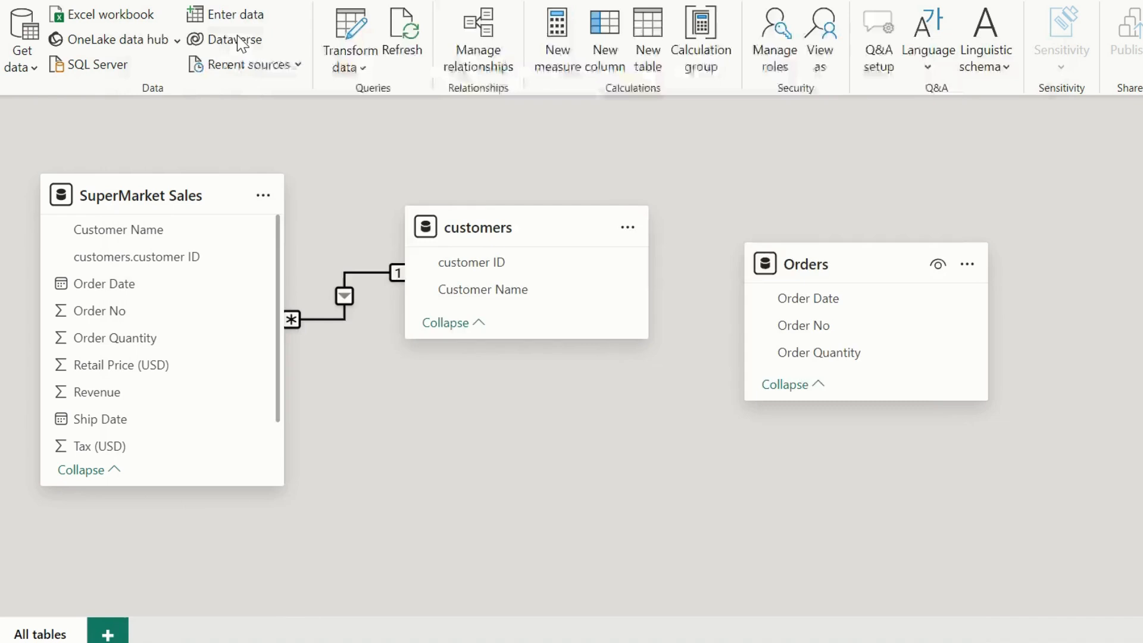
pyautogui.click(404, 90)
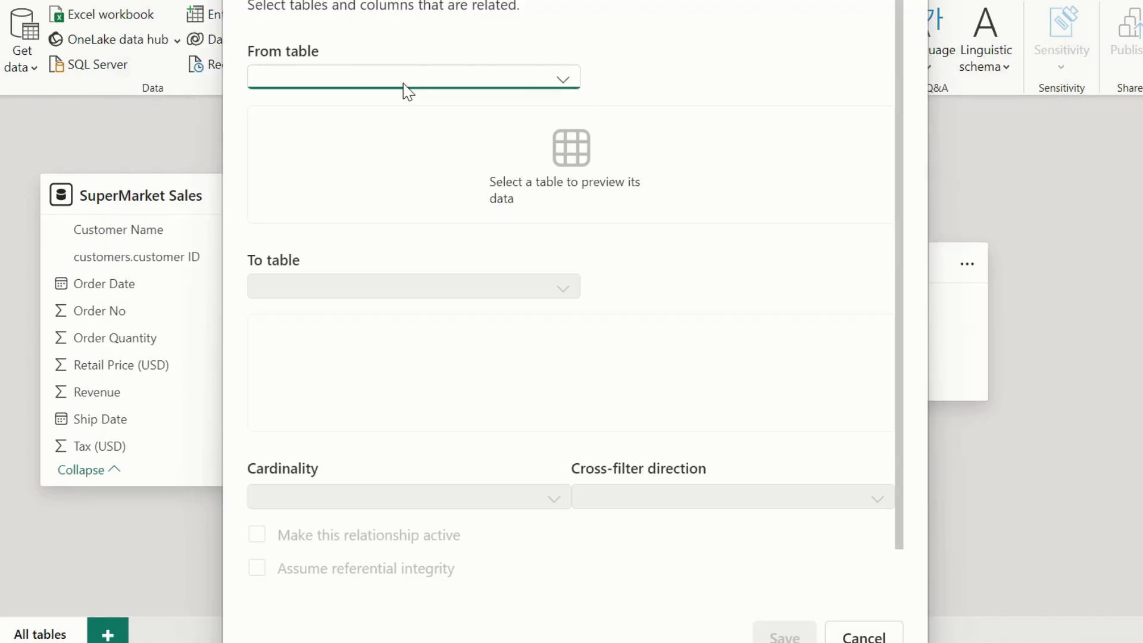
pyautogui.click(344, 156)
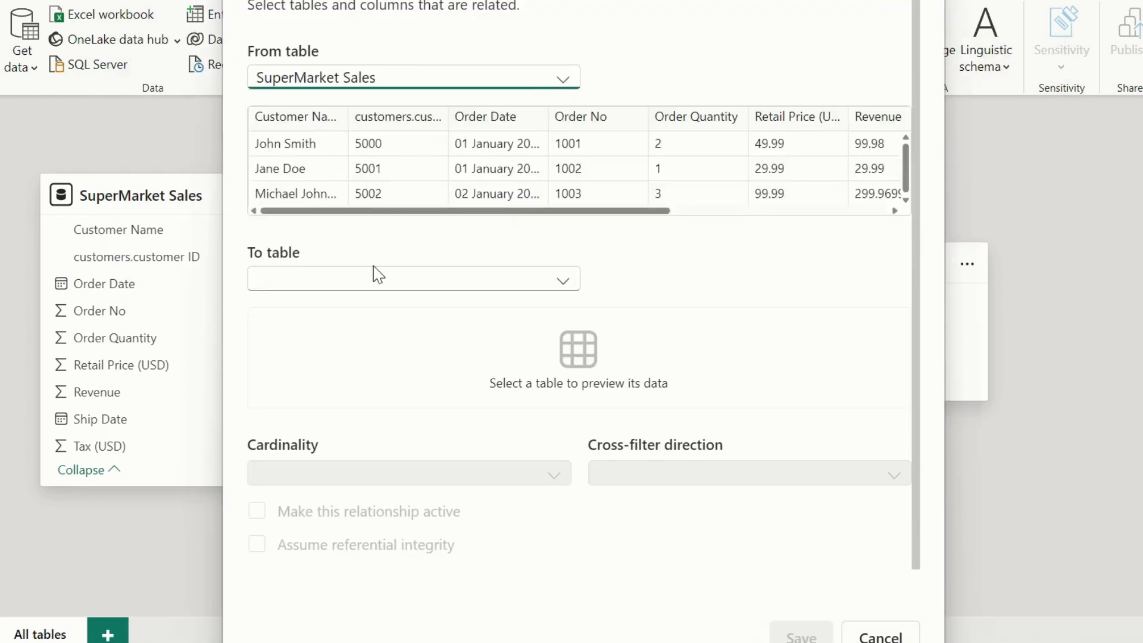
pyautogui.click(378, 280)
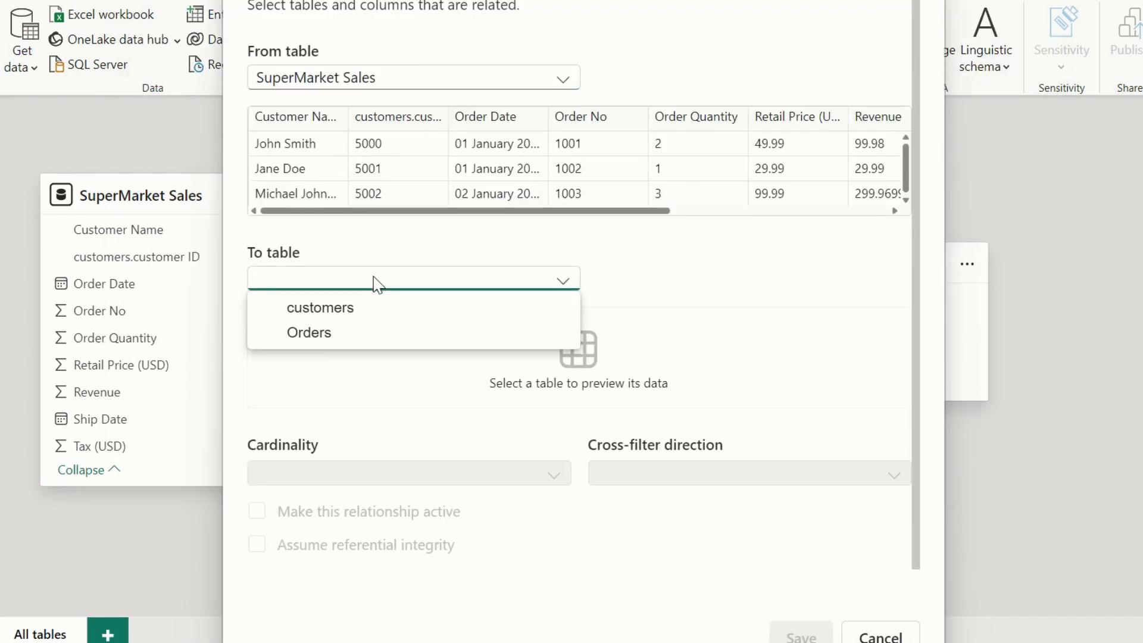
pyautogui.click(340, 335)
pyautogui.click(305, 318)
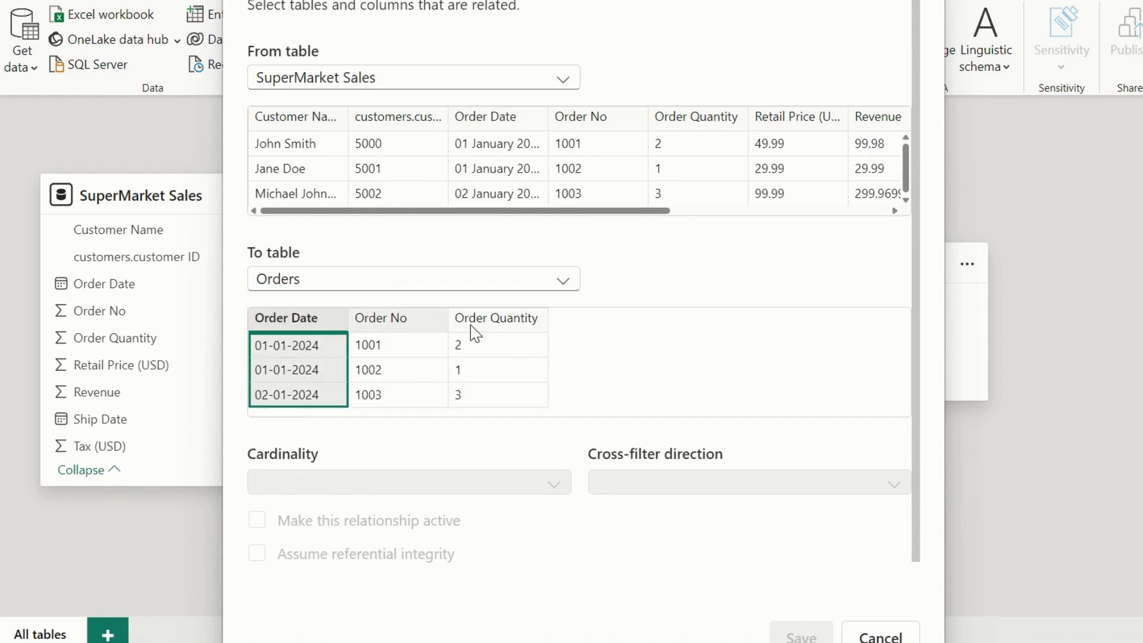
pyautogui.click(398, 321)
pyautogui.click(571, 122)
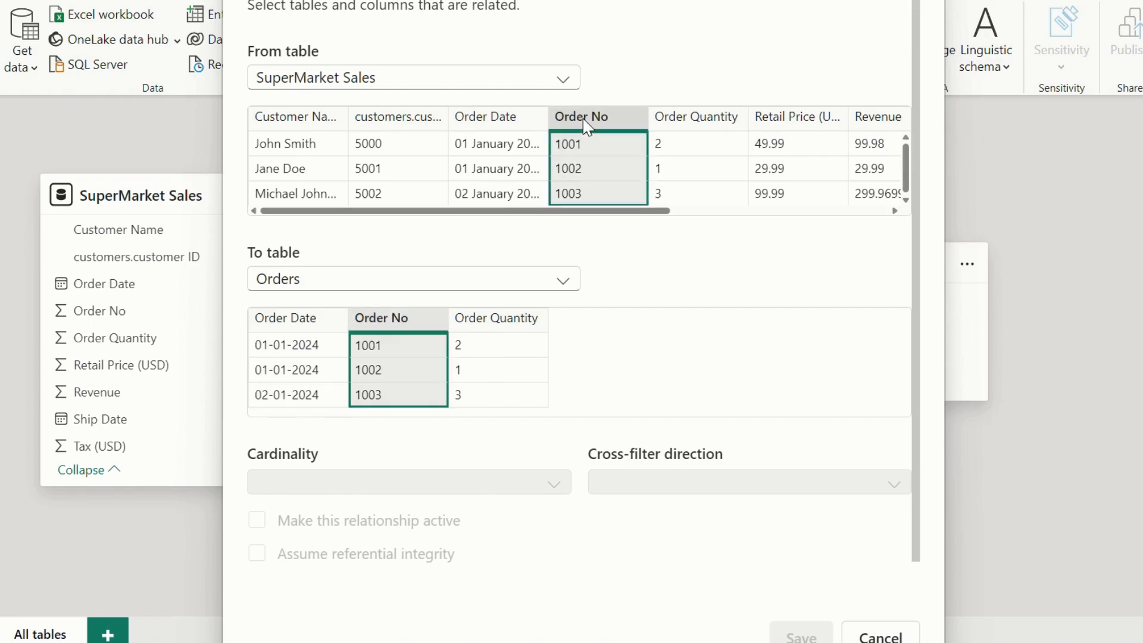
# Try Many to one (*:1) cardinality for the Order No relationship, then discard it and close the relationship manager.
pyautogui.scroll(-1, 448, 342)
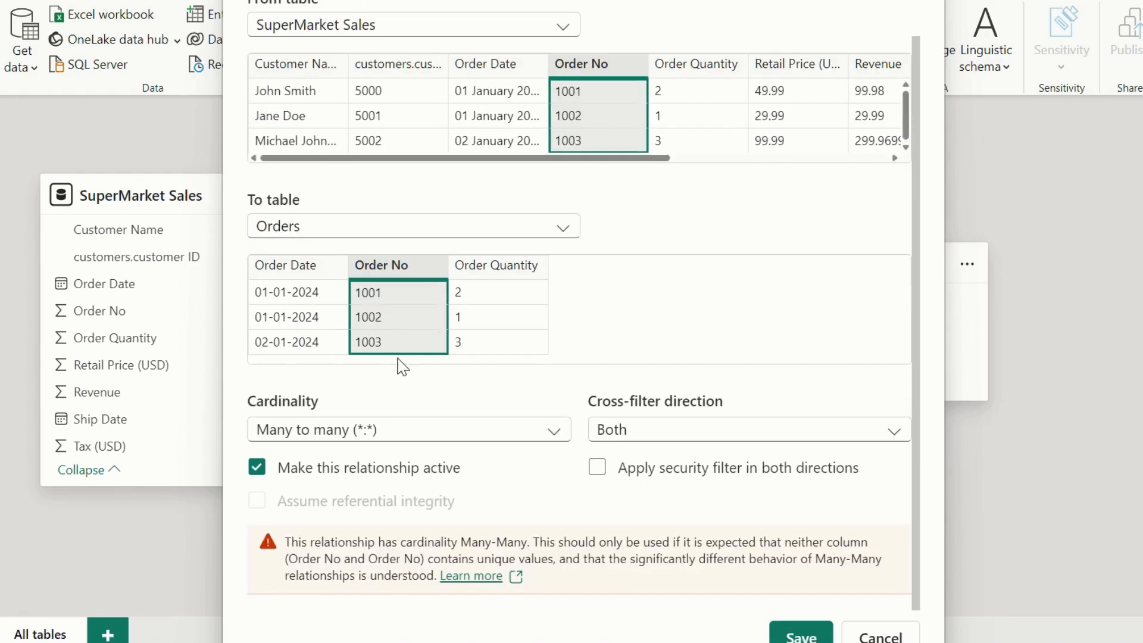
pyautogui.click(322, 432)
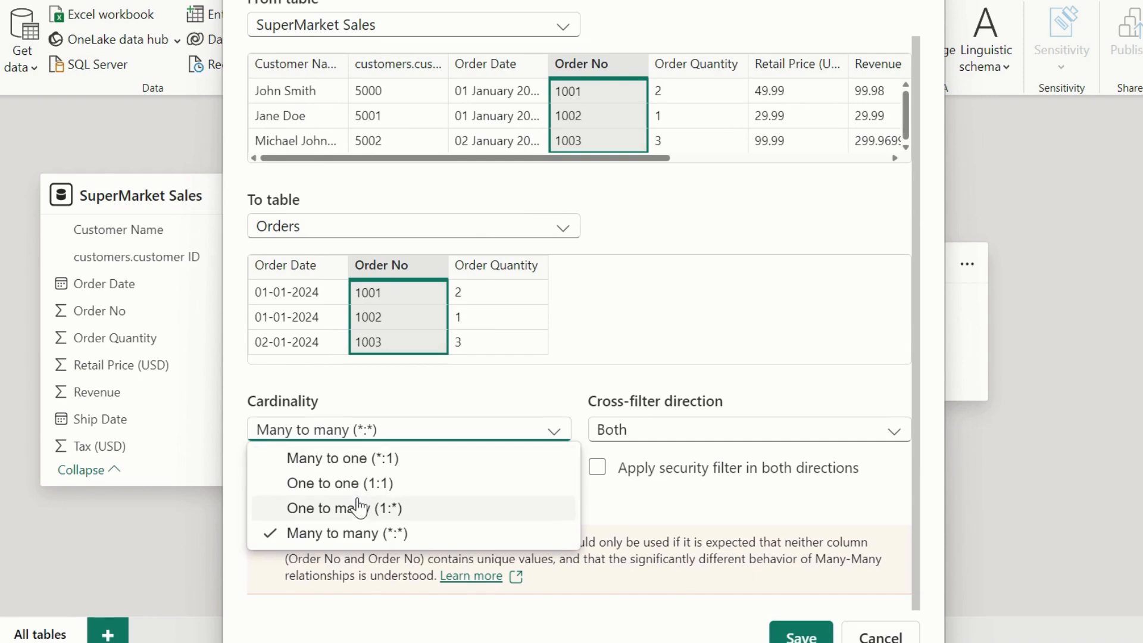
pyautogui.click(360, 467)
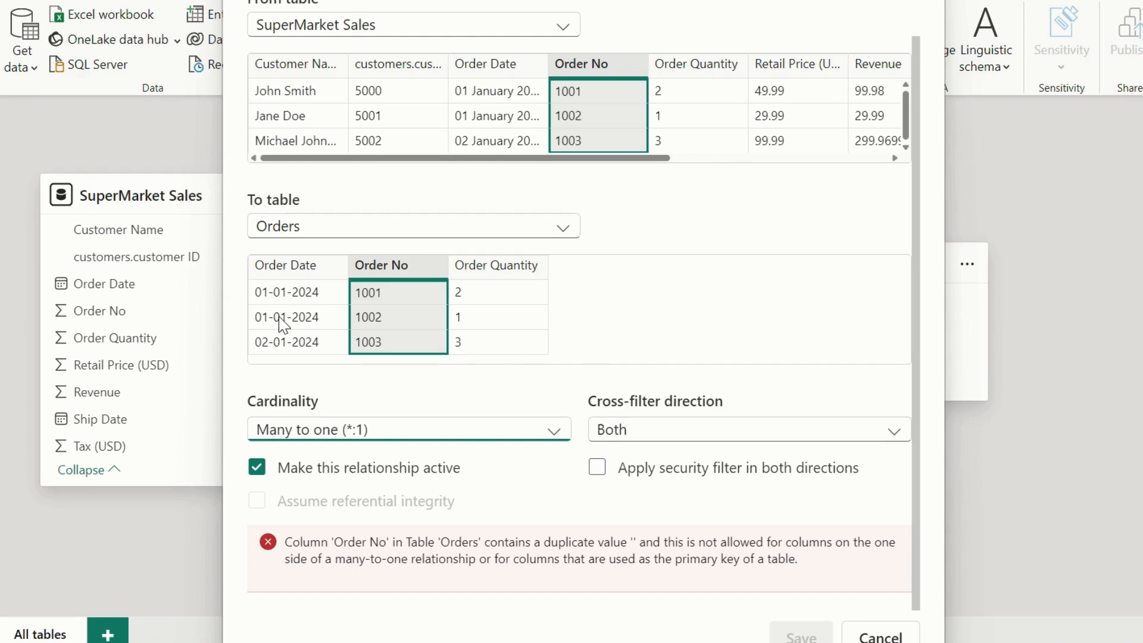
pyautogui.click(891, 637)
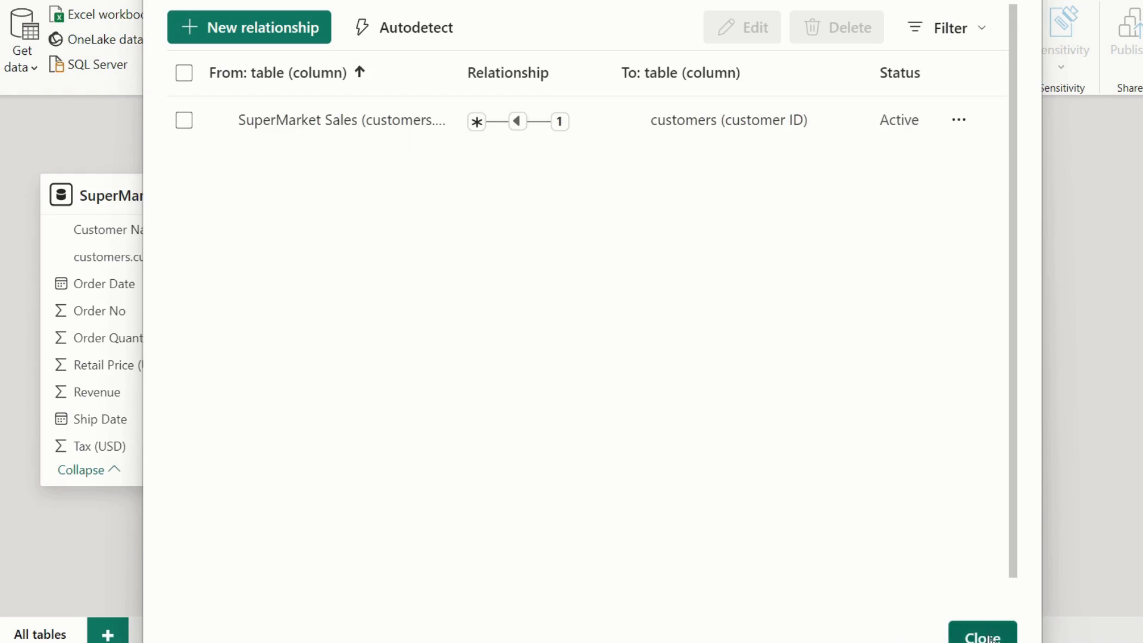
pyautogui.click(988, 636)
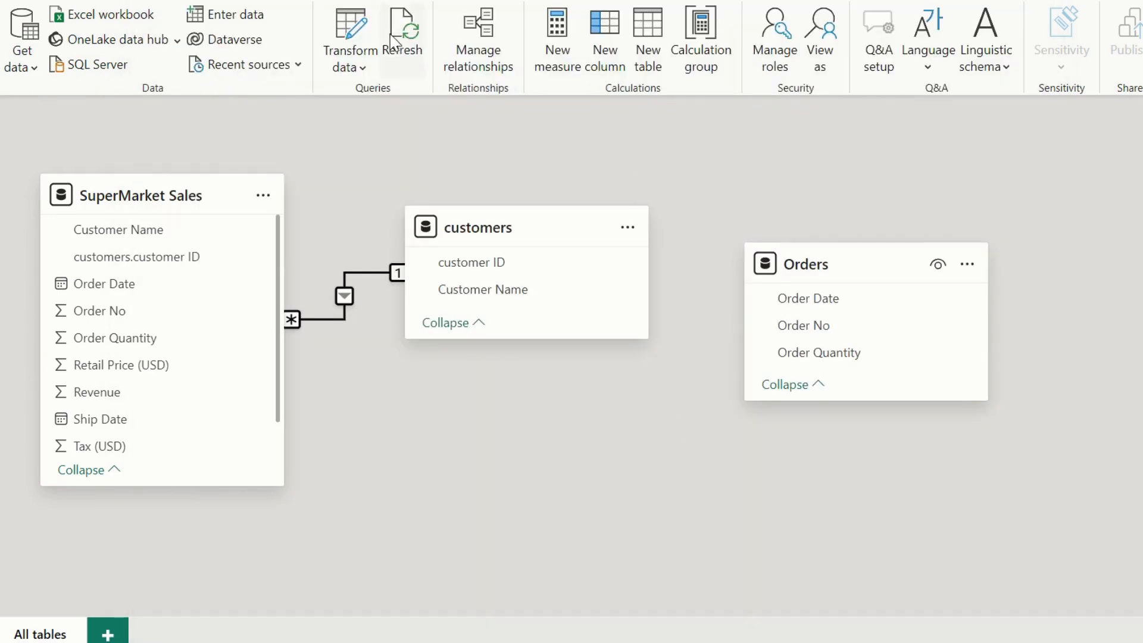
# Open the Orders query in the Power Query Editor and inspect its Order Date, Order Quantity and Order No columns.
pyautogui.click(362, 28)
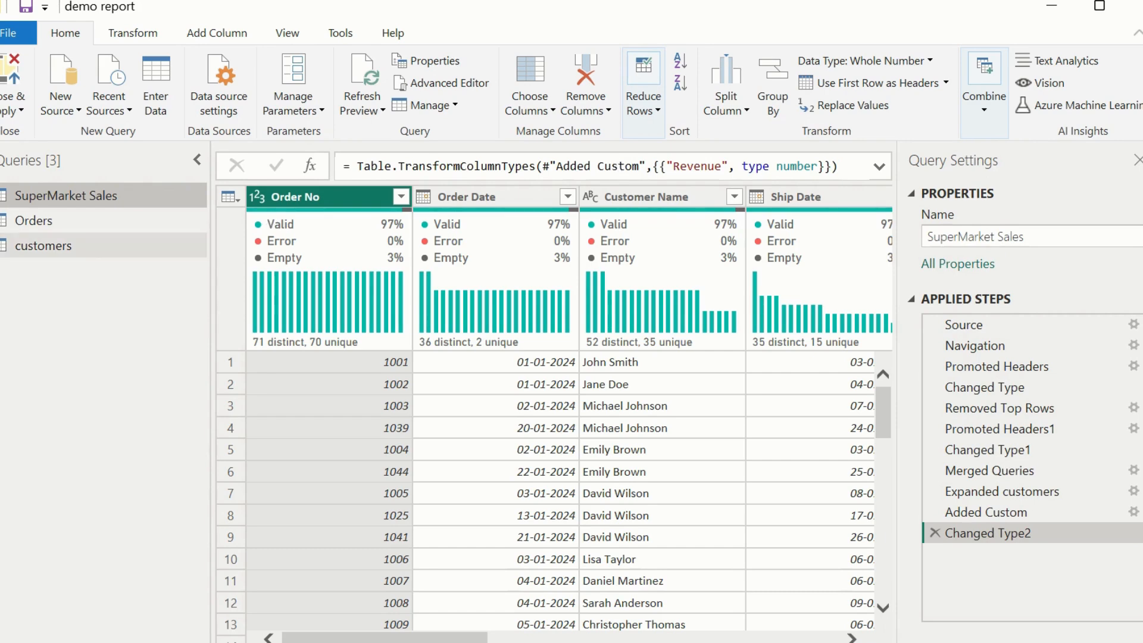
pyautogui.click(58, 225)
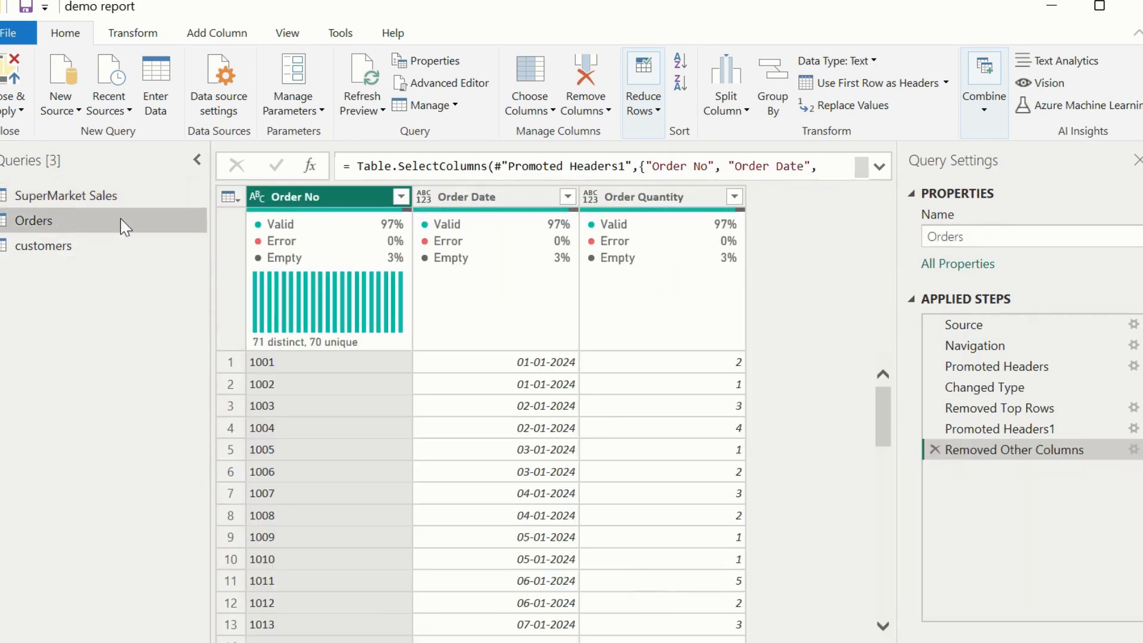
pyautogui.moveTo(475, 266)
pyautogui.click(463, 201)
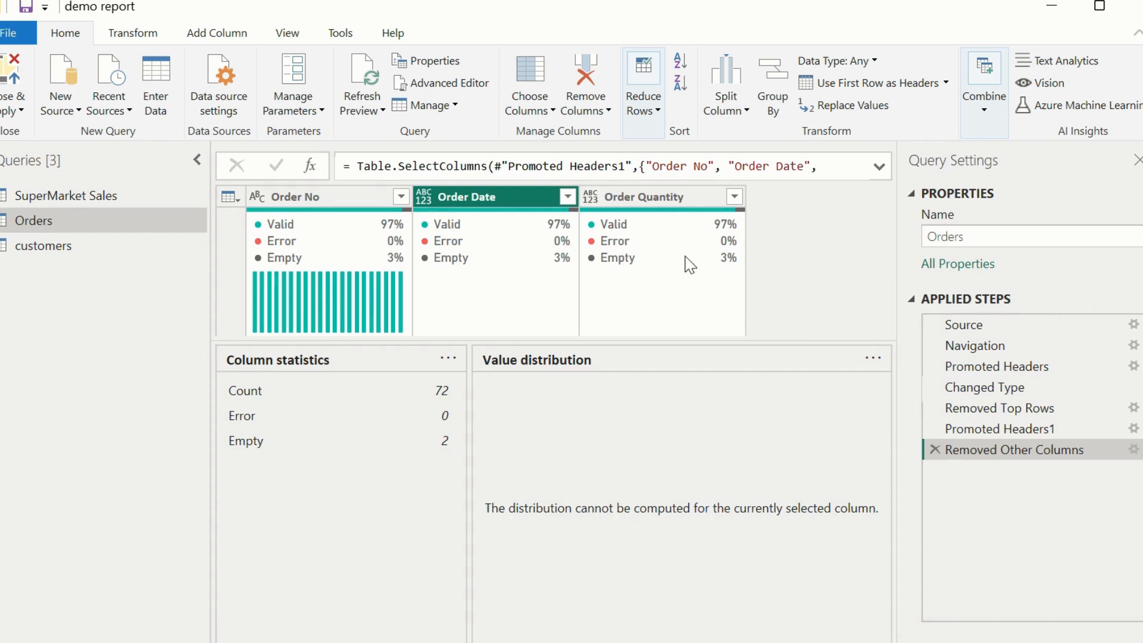
pyautogui.click(683, 191)
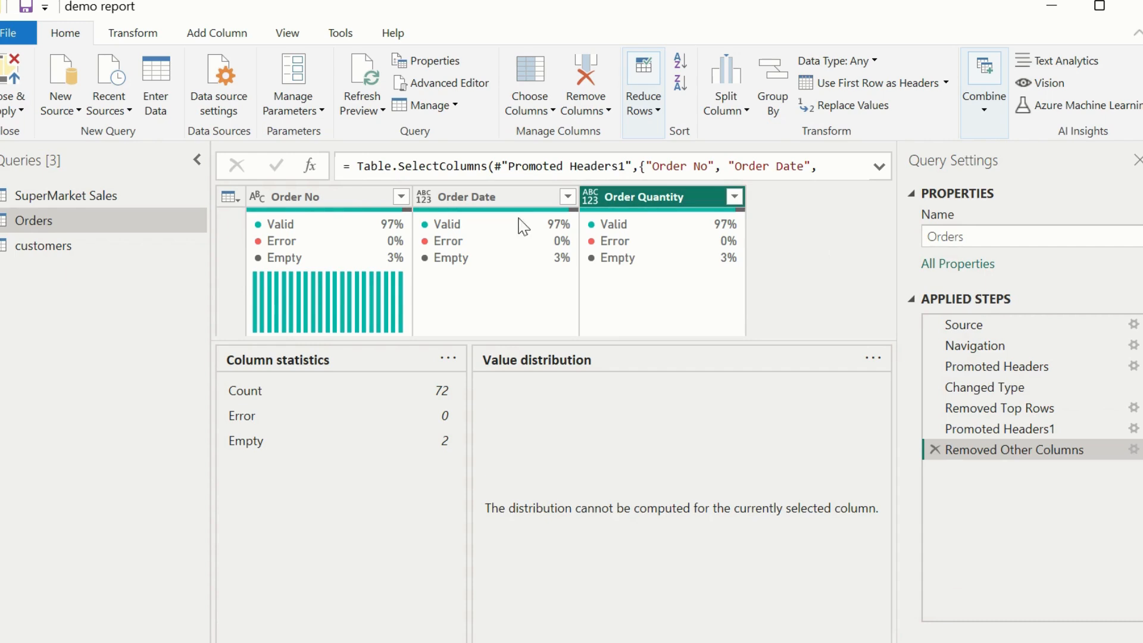
pyautogui.click(400, 197)
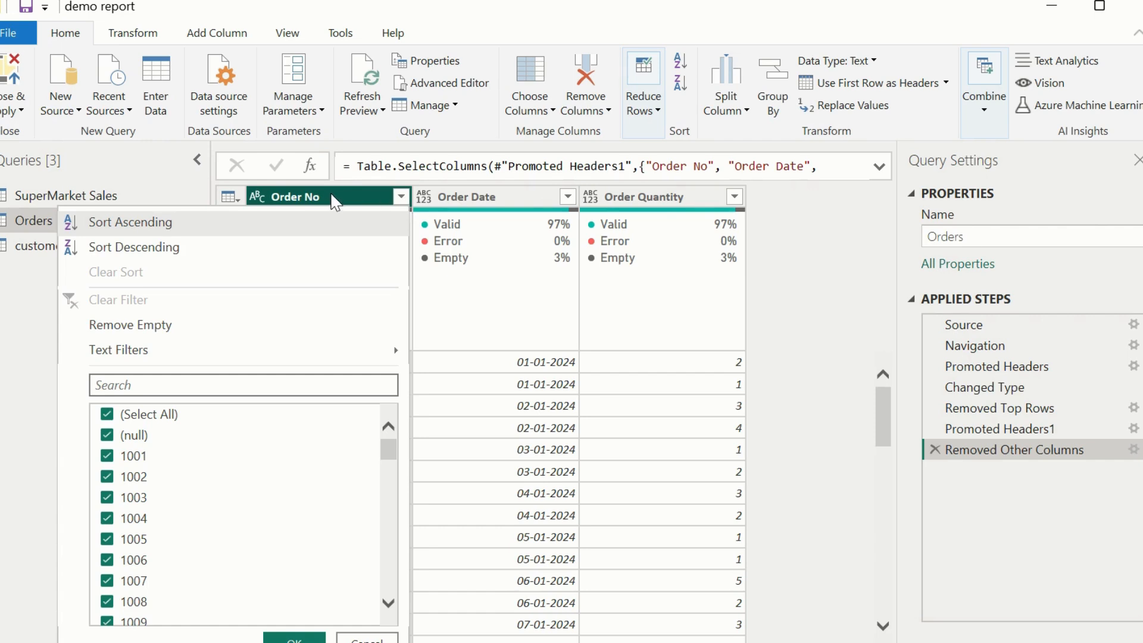
# Remove the Order Date column from the Orders query.
pyautogui.click(331, 192)
pyautogui.rightClick(330, 193)
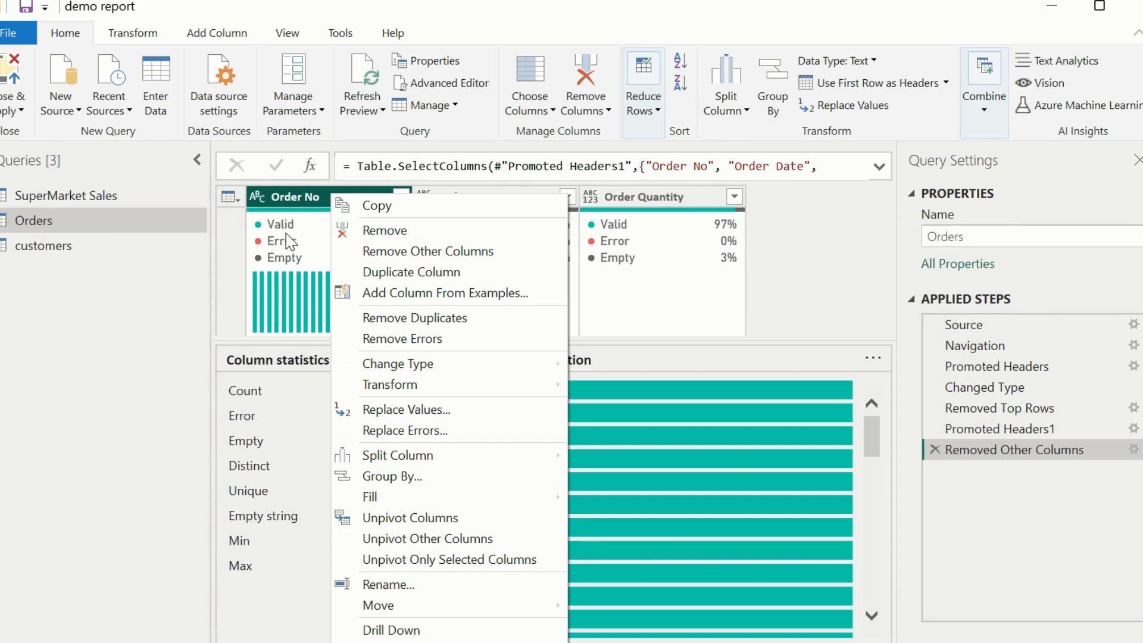
pyautogui.click(837, 301)
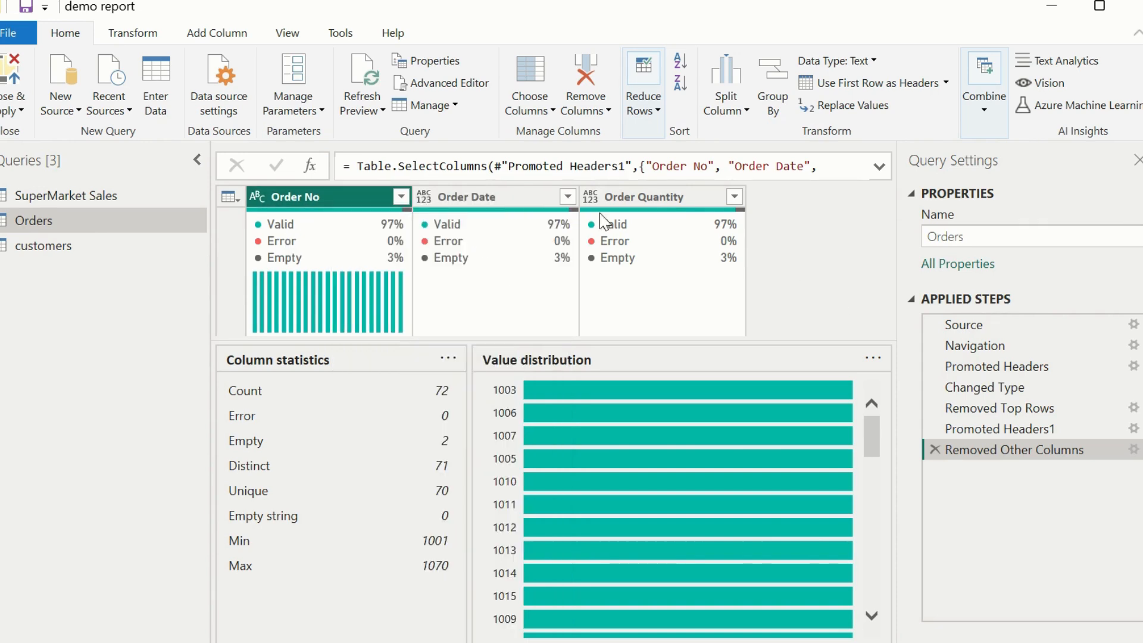
pyautogui.click(529, 191)
pyautogui.press('Delete')
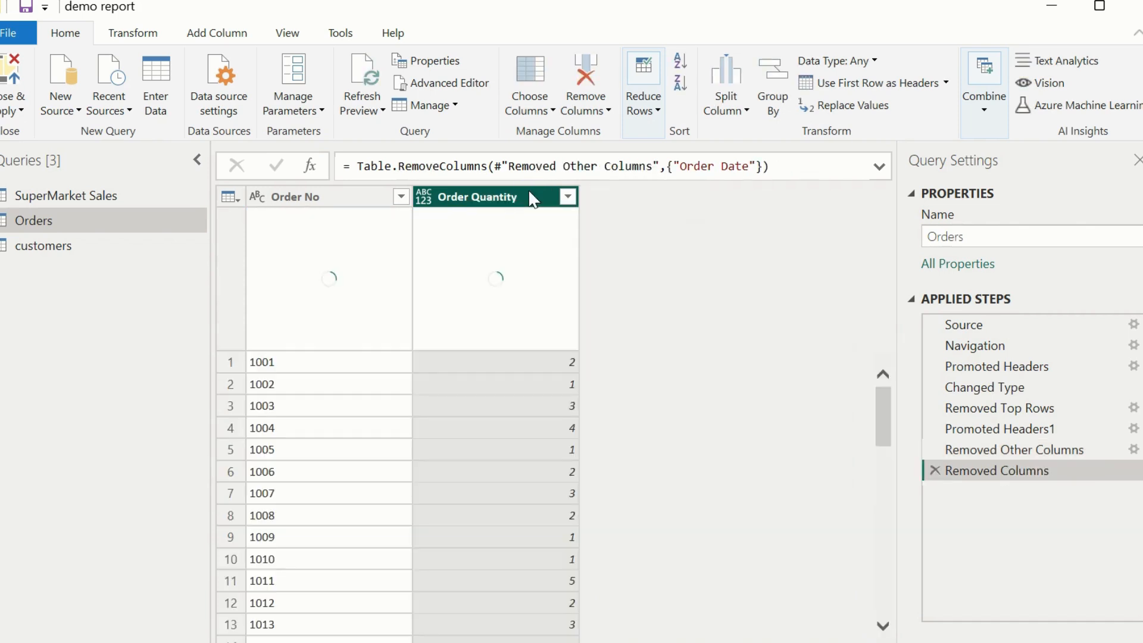
# Remove the duplicate rows from the entire Orders query, after checking the null rows at its end.
pyautogui.scroll(-1, 337, 433)
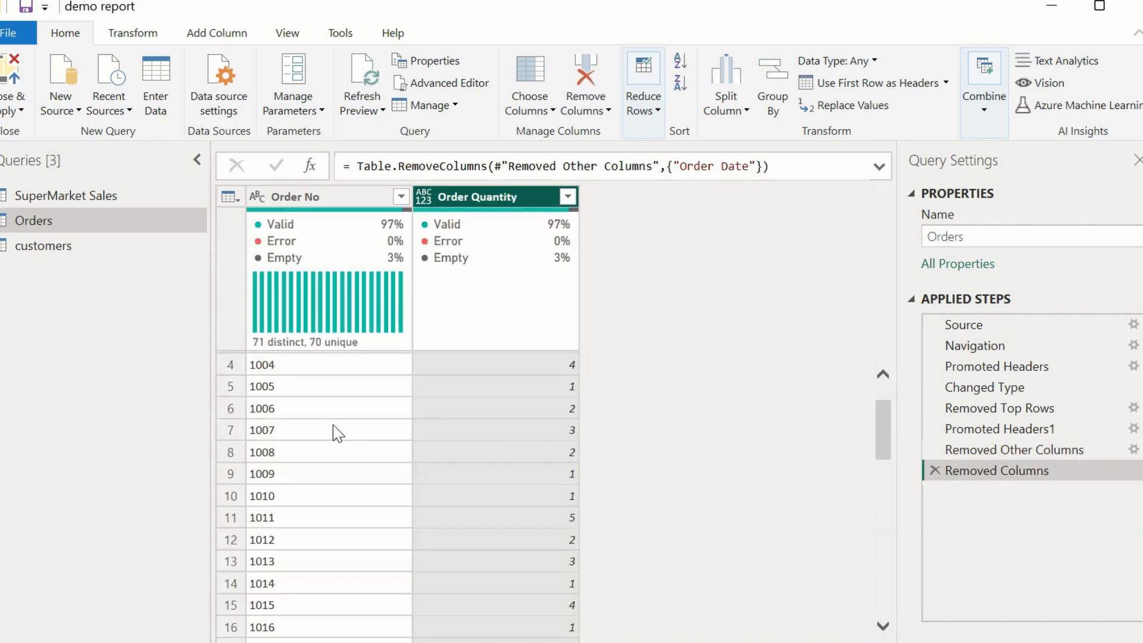
pyautogui.scroll(-18, 337, 433)
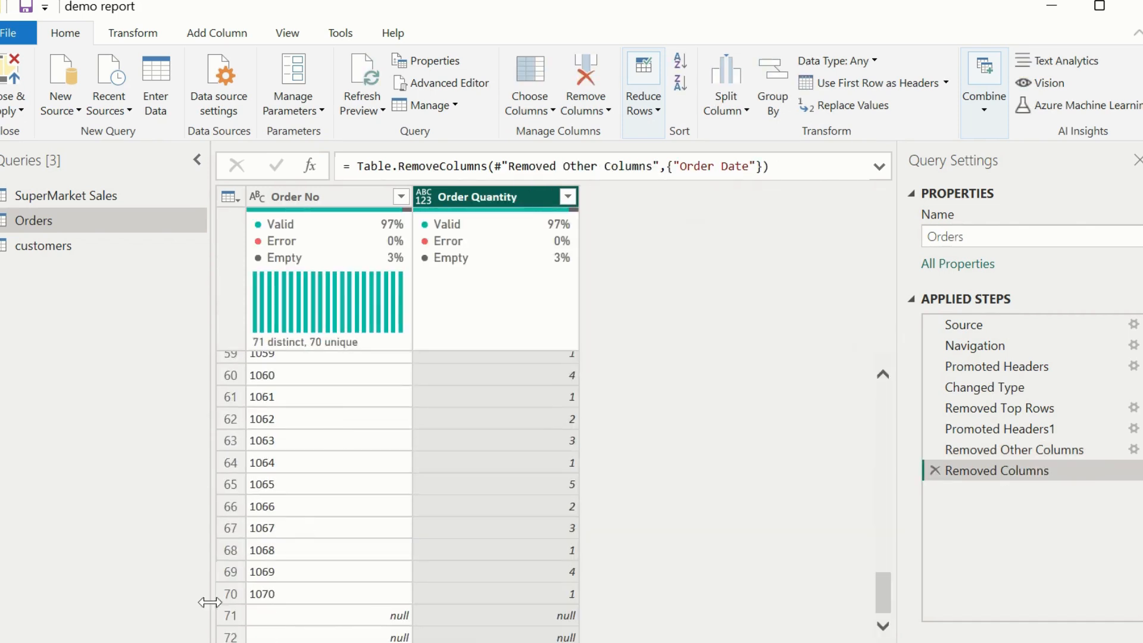
pyautogui.click(228, 198)
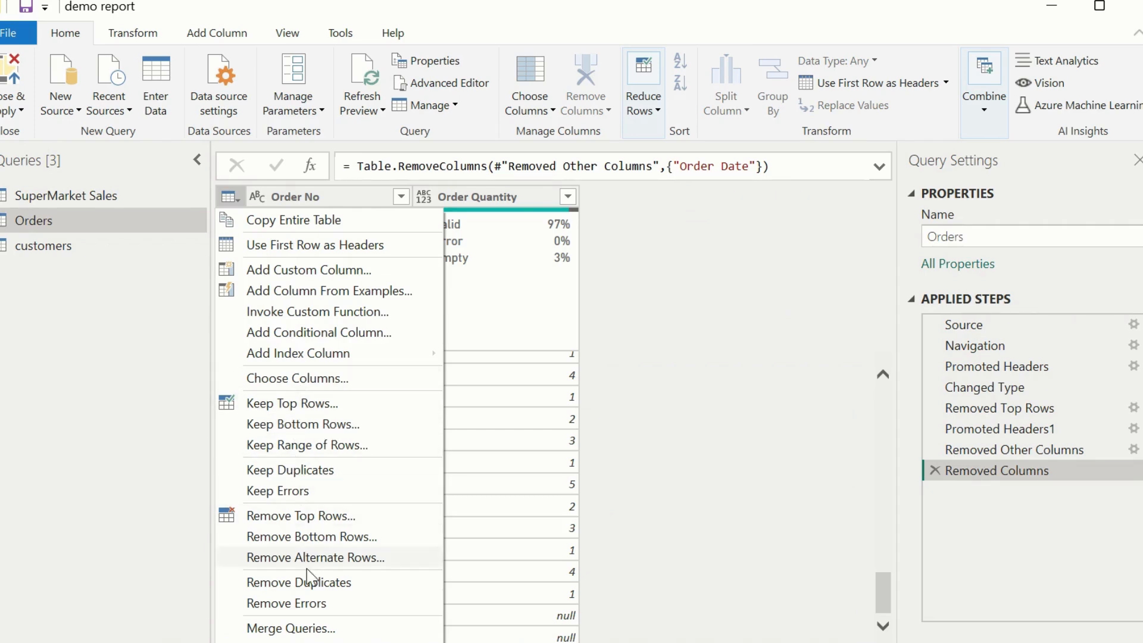
pyautogui.click(314, 590)
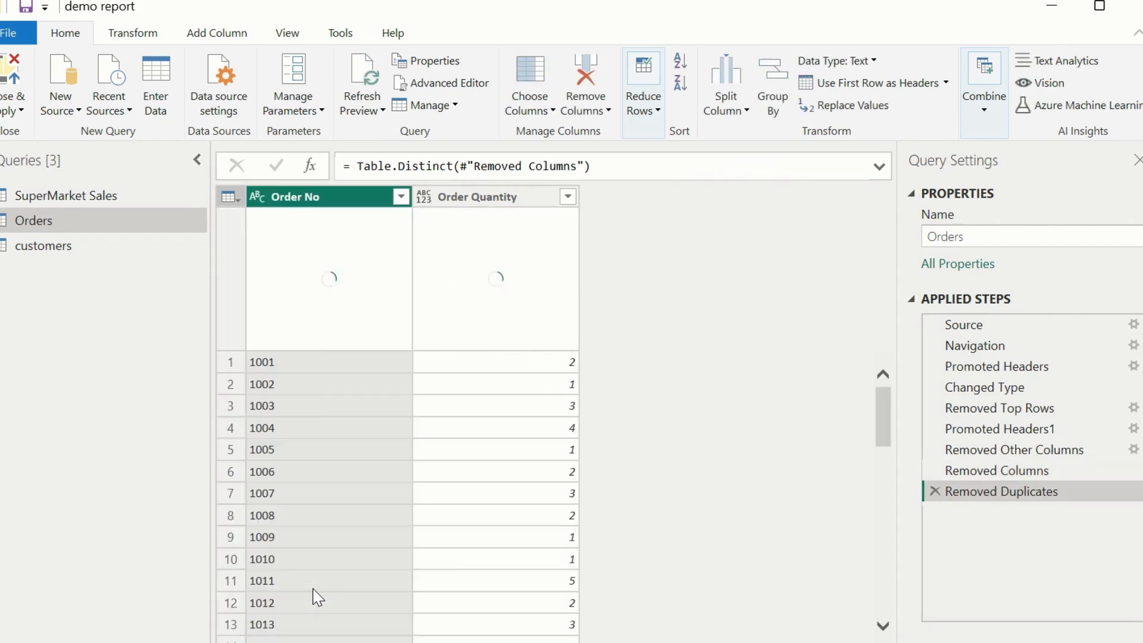
# Remove 1 row from the end of the Orders query and apply the query changes to the model.
pyautogui.click(230, 197)
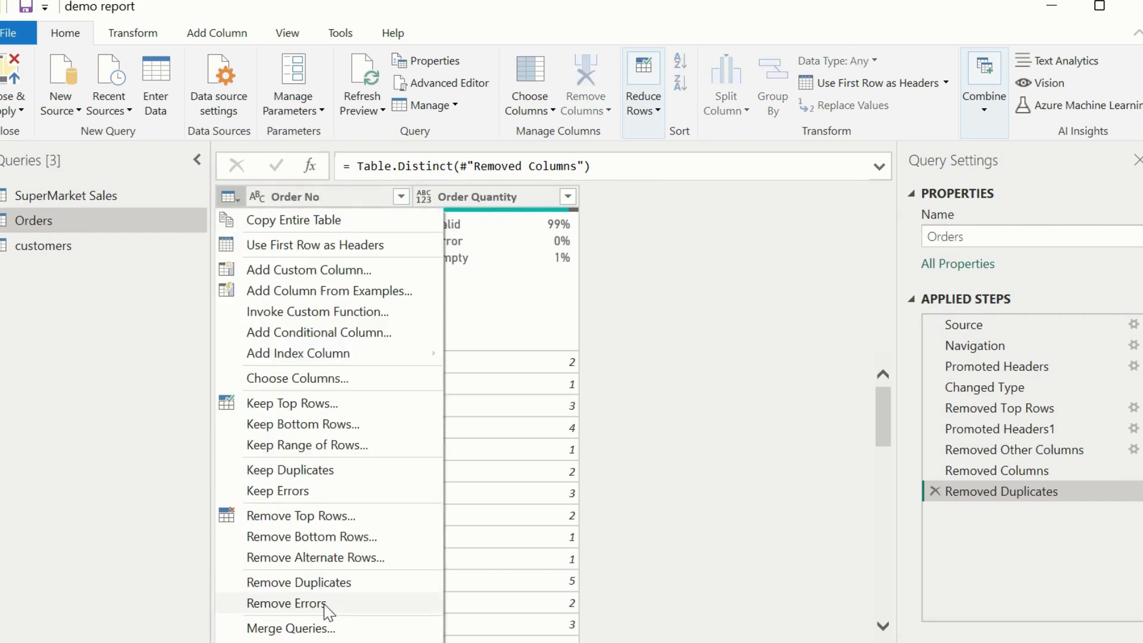
pyautogui.click(337, 539)
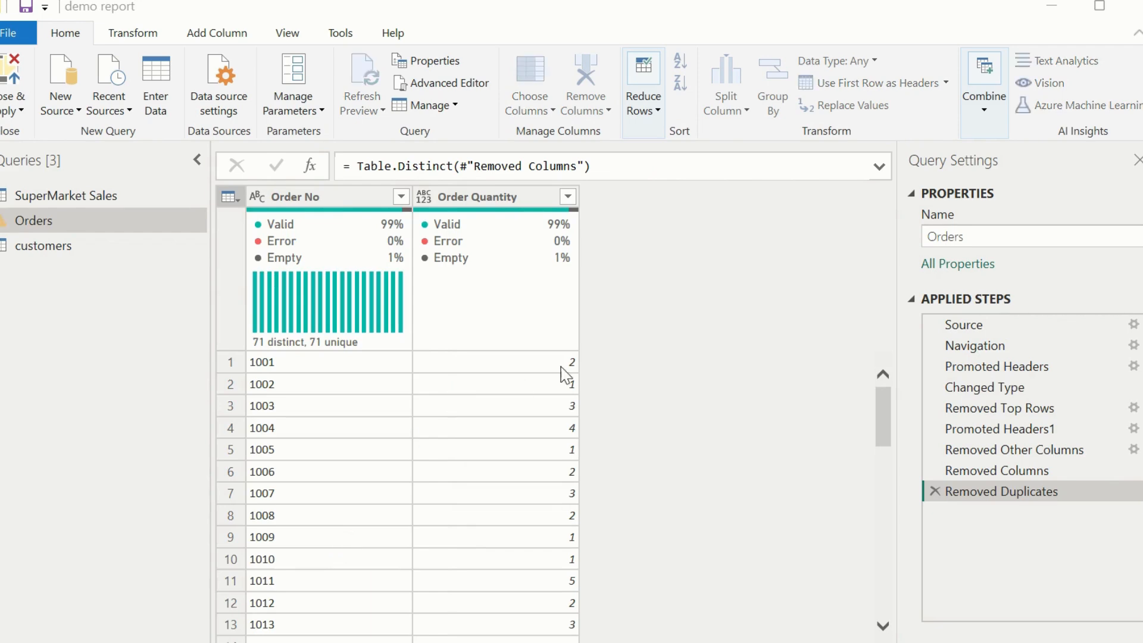
pyautogui.write('1')
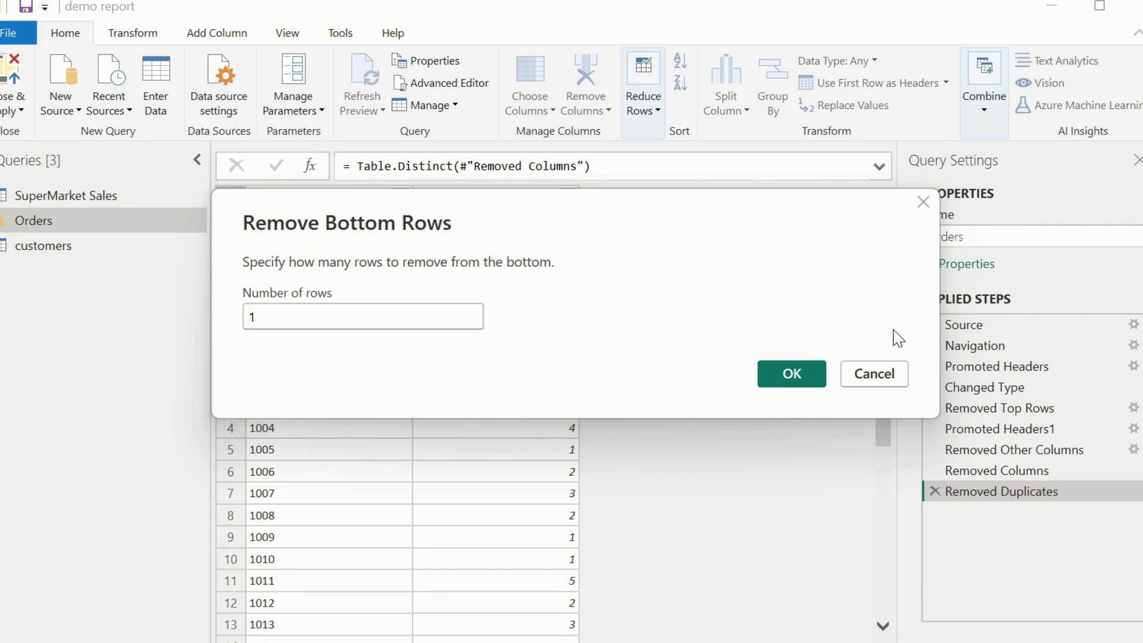
pyautogui.click(800, 367)
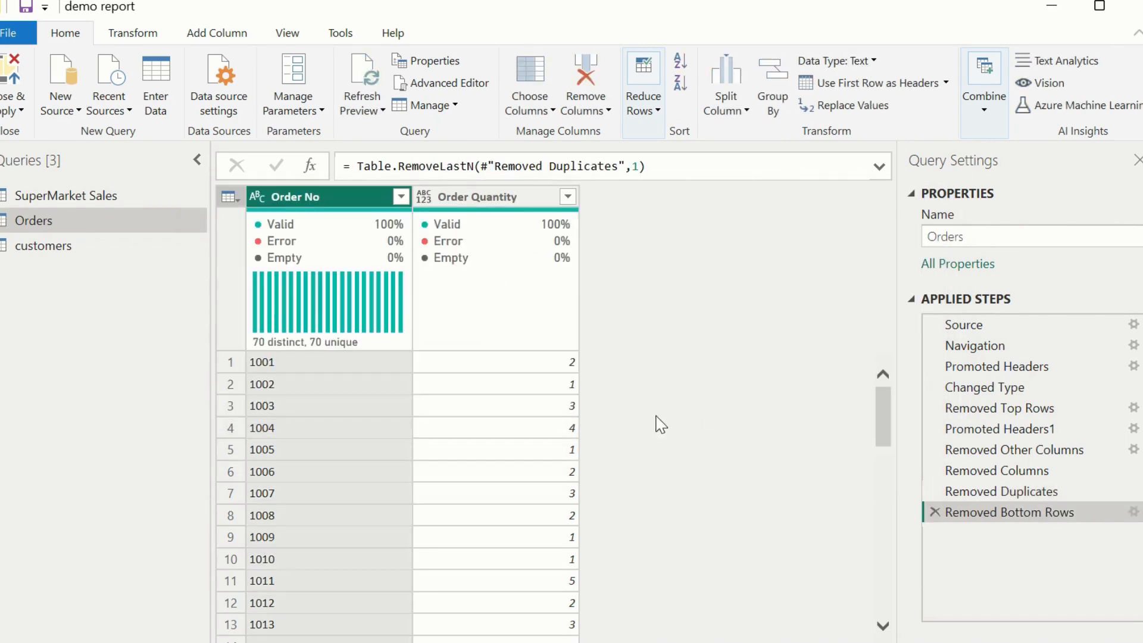
pyautogui.scroll(-18, 658, 424)
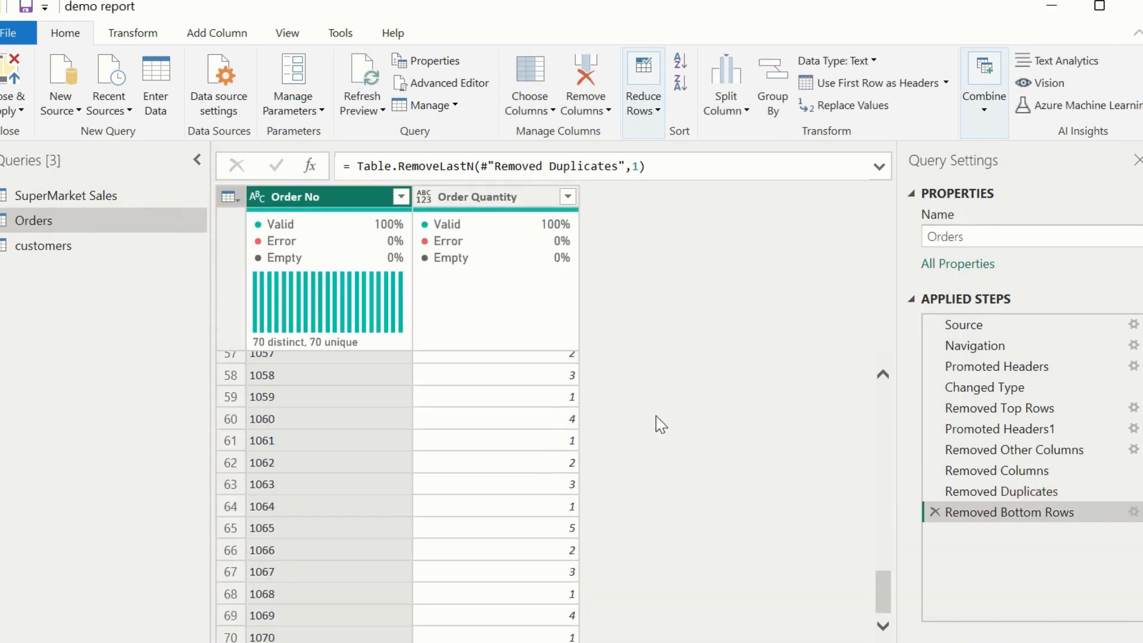
pyautogui.click(19, 69)
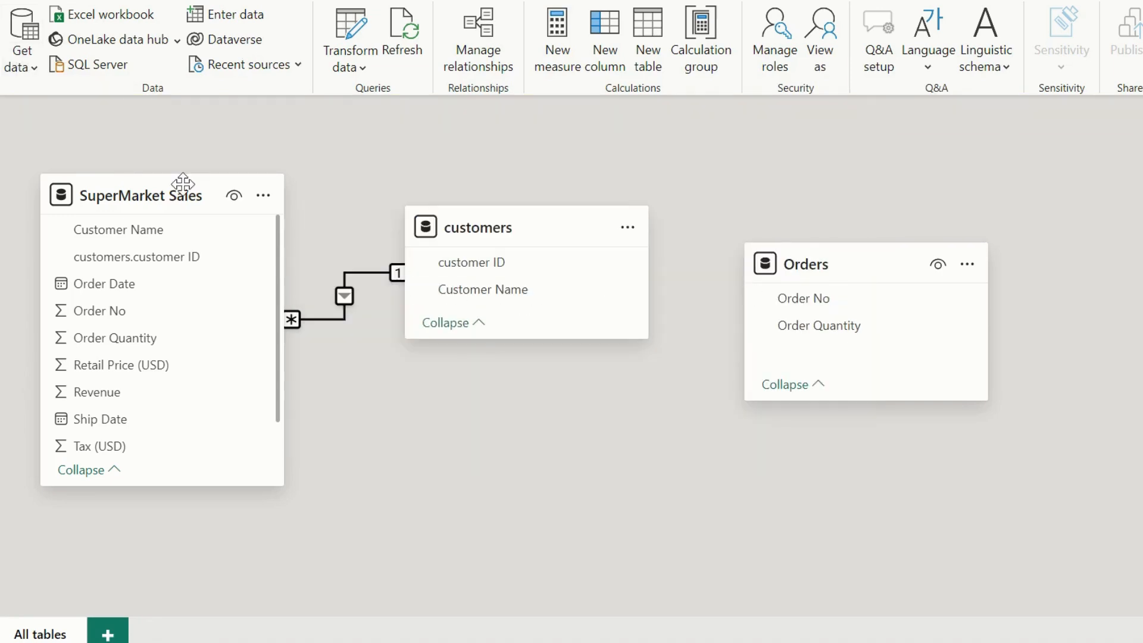
# Start a new relationship in the relationship manager from the SuperMarket Sales table to the Orders table.
pyautogui.click(490, 45)
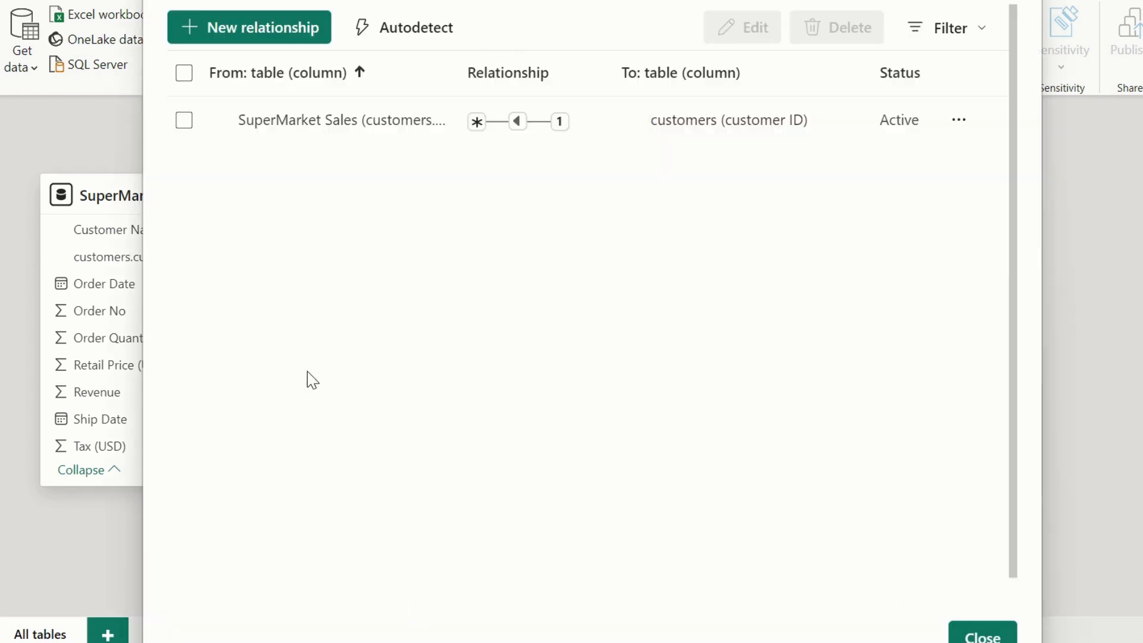
pyautogui.click(260, 35)
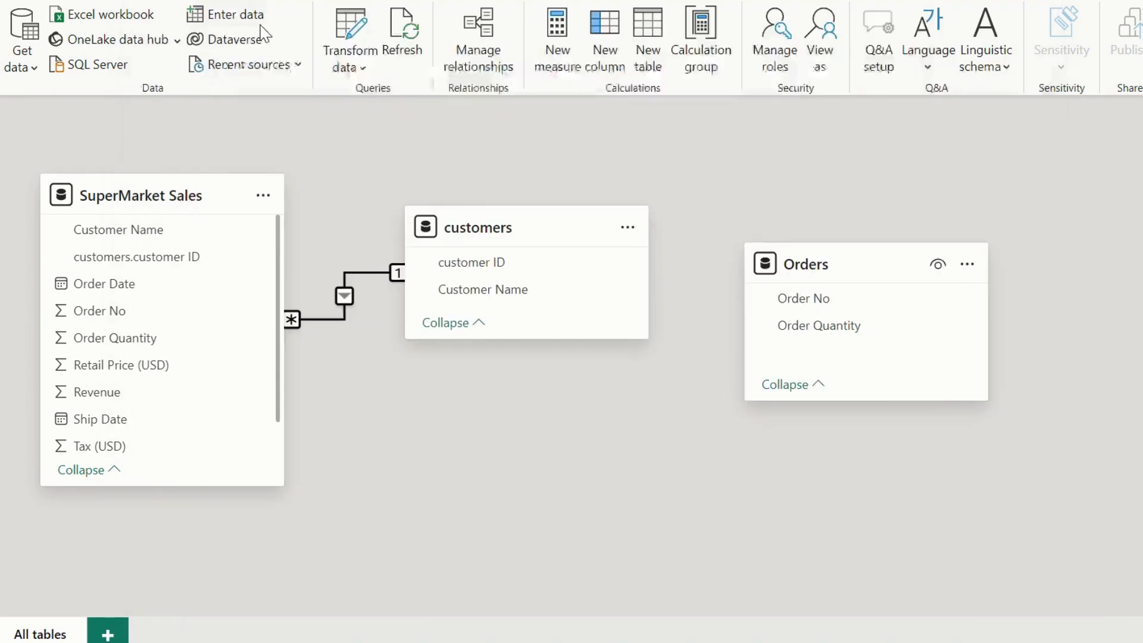
pyautogui.click(425, 80)
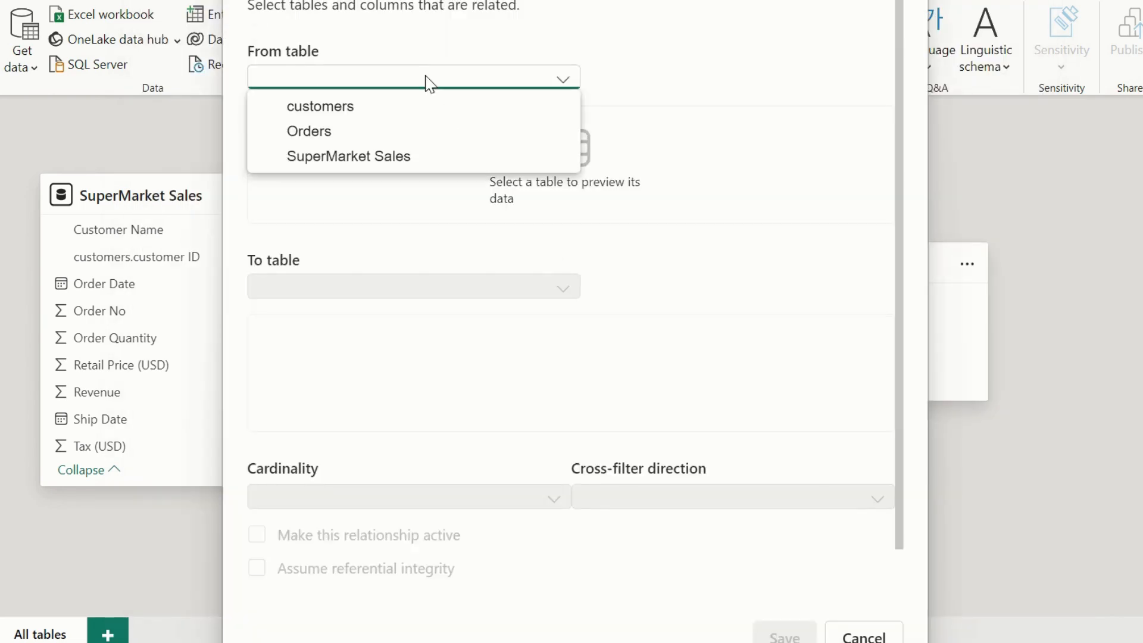
pyautogui.click(347, 157)
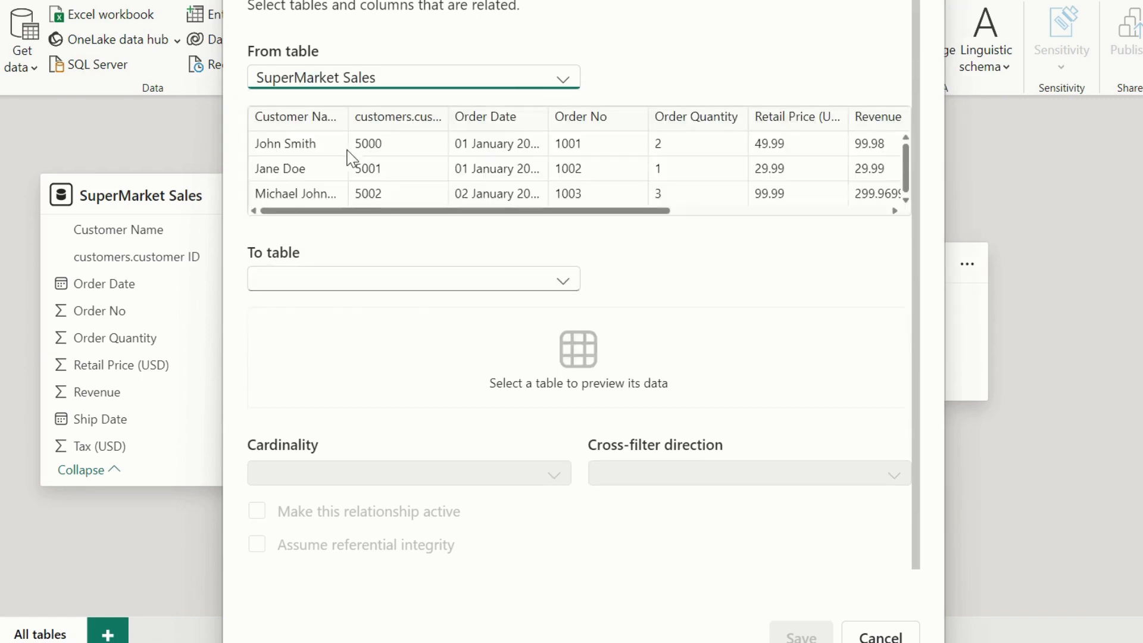
pyautogui.click(415, 287)
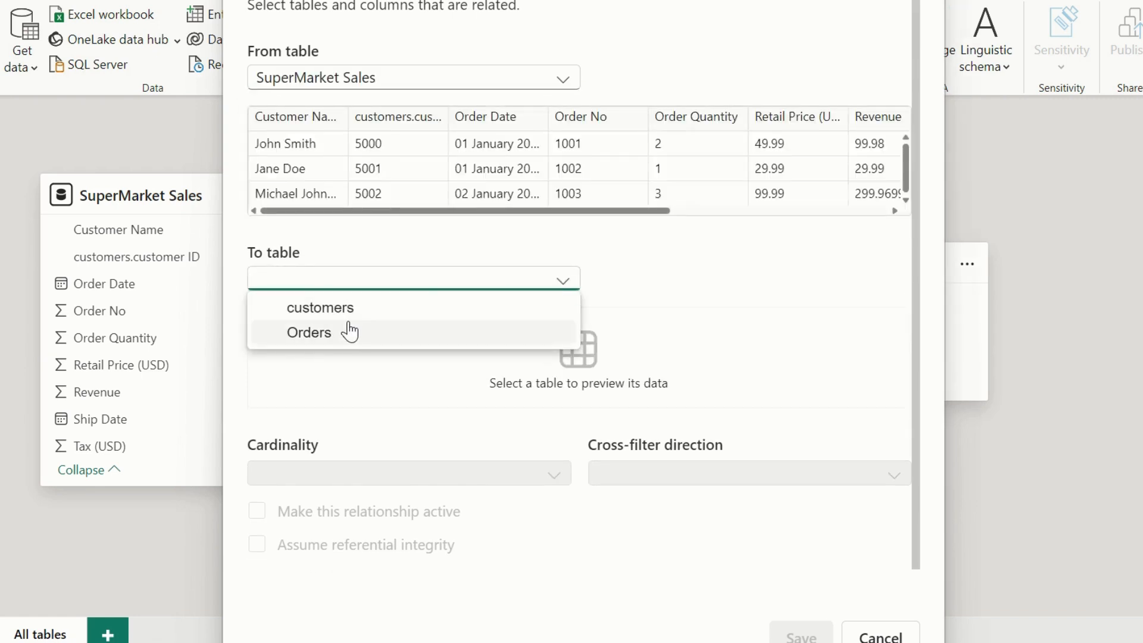
pyautogui.click(350, 332)
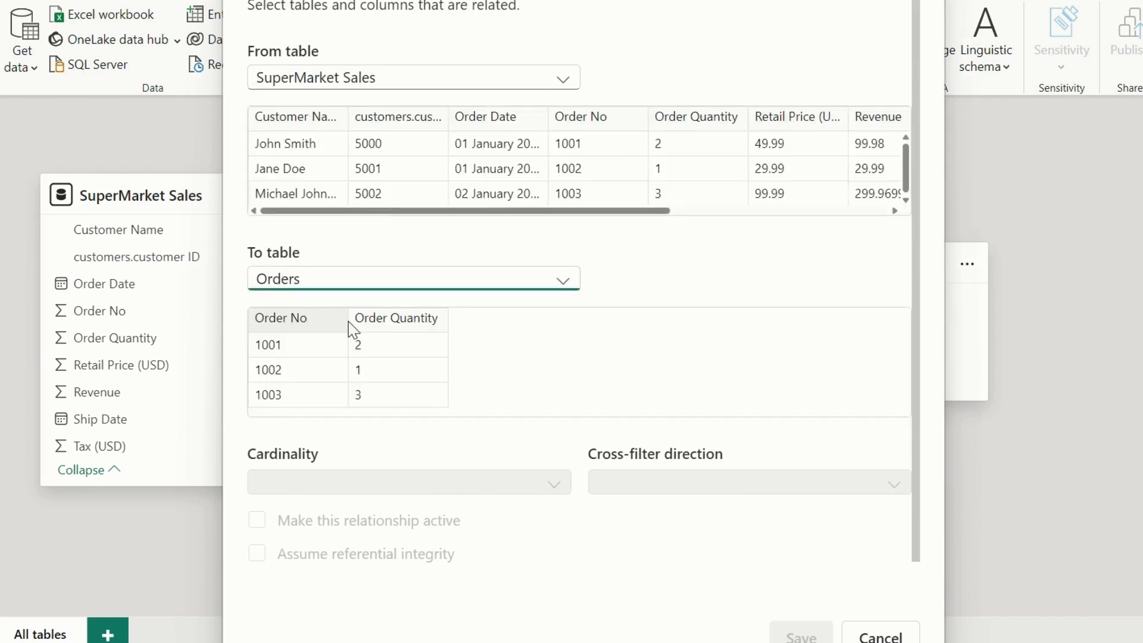
# Match the relationship on Order No in both tables and save it as active, Many to one (*:1), with Single cross-filter direction.
pyautogui.click(311, 322)
pyautogui.click(606, 122)
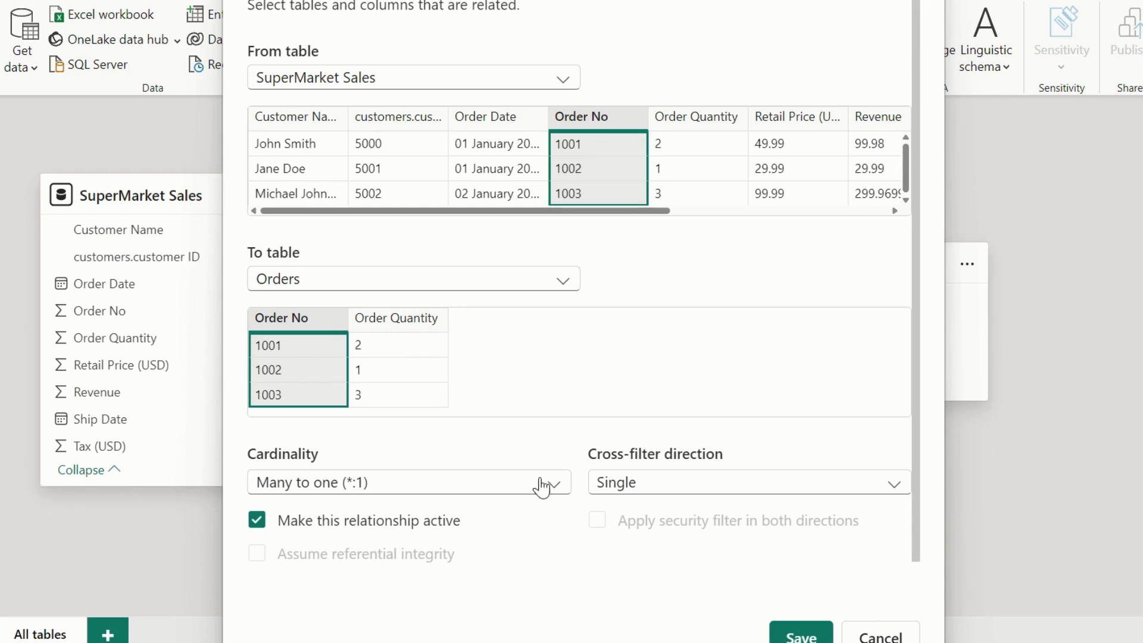
pyautogui.click(797, 636)
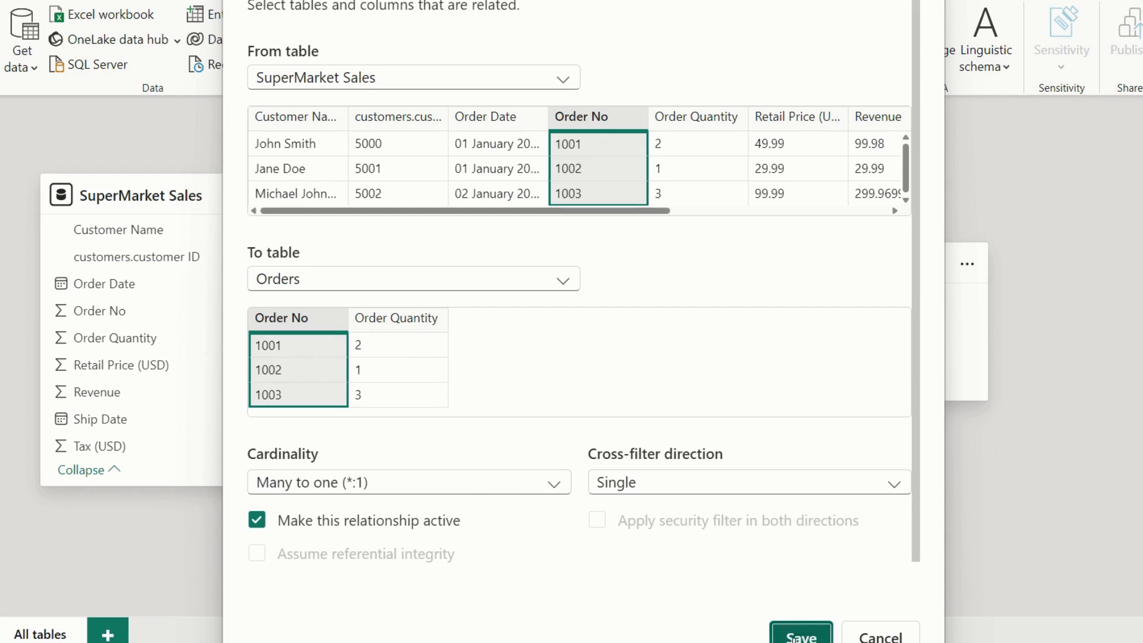